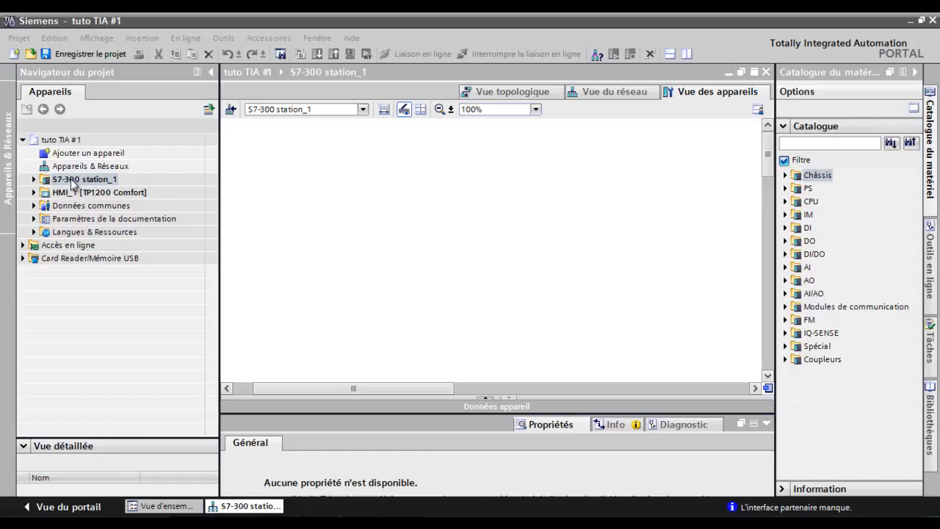
# Look through the topology, network and device views of the project, ending on the device view of S7-300 station_1
pyautogui.doubleClick(76, 184)
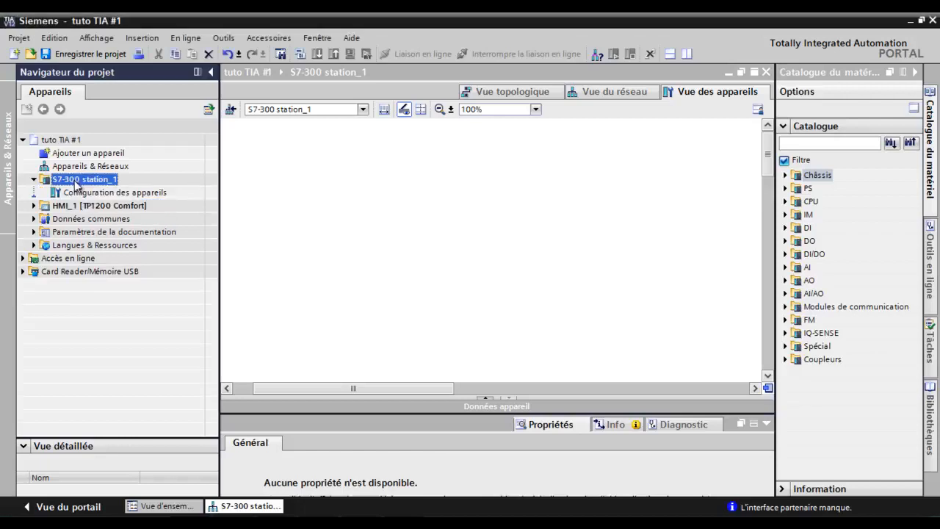
pyautogui.click(507, 93)
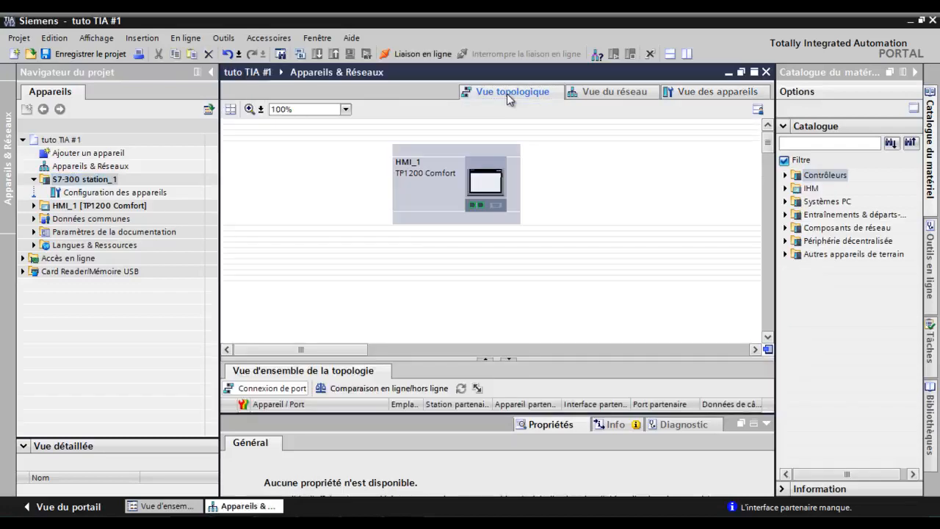
pyautogui.click(595, 96)
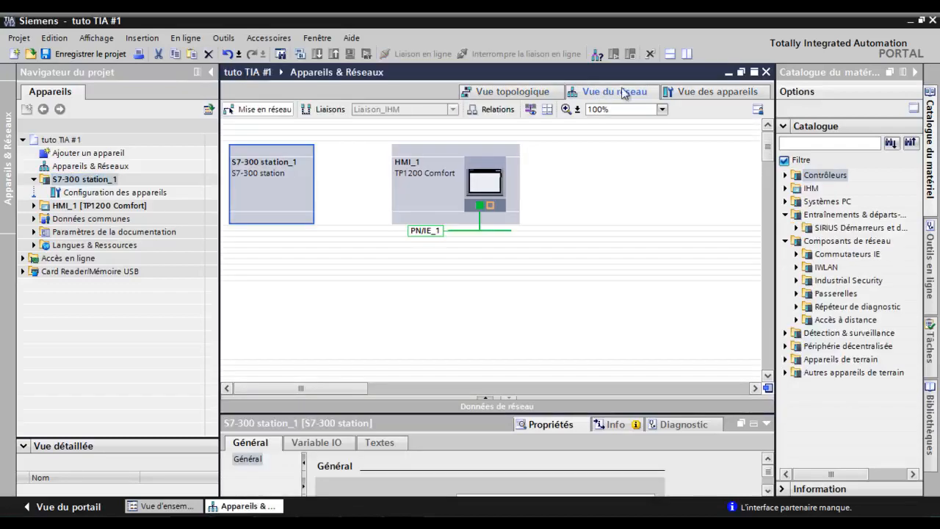
pyautogui.click(713, 96)
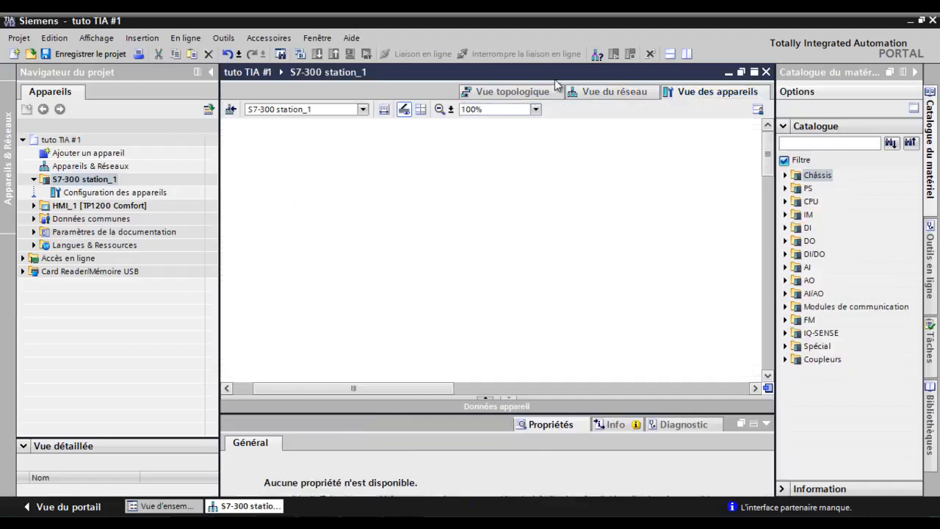
pyautogui.click(597, 91)
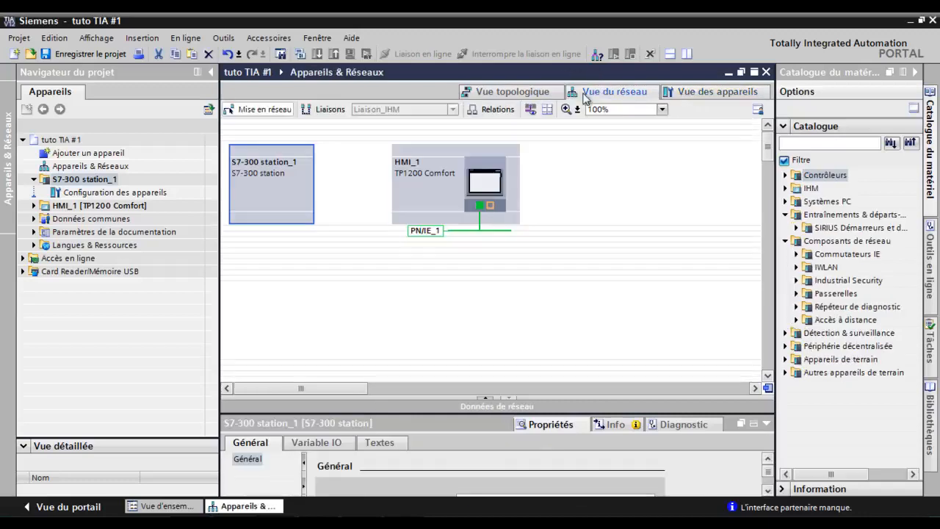
pyautogui.click(536, 94)
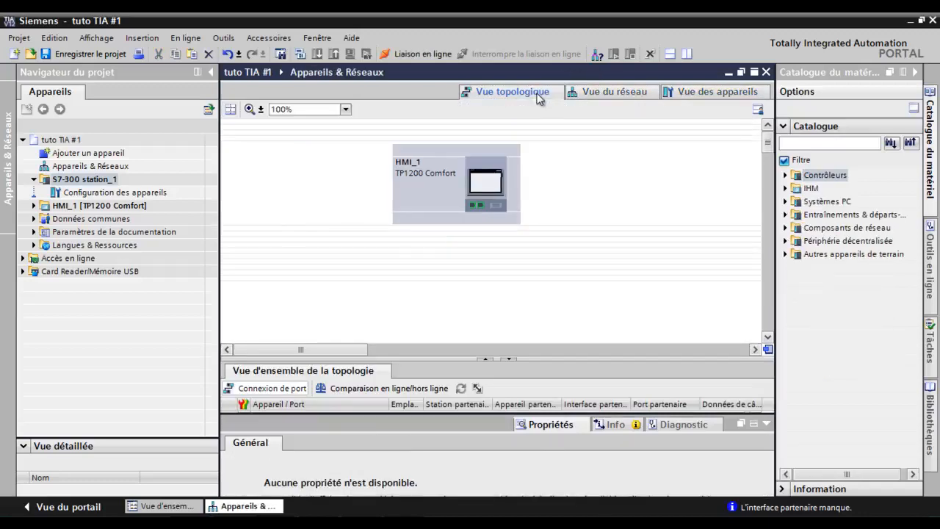
pyautogui.click(679, 93)
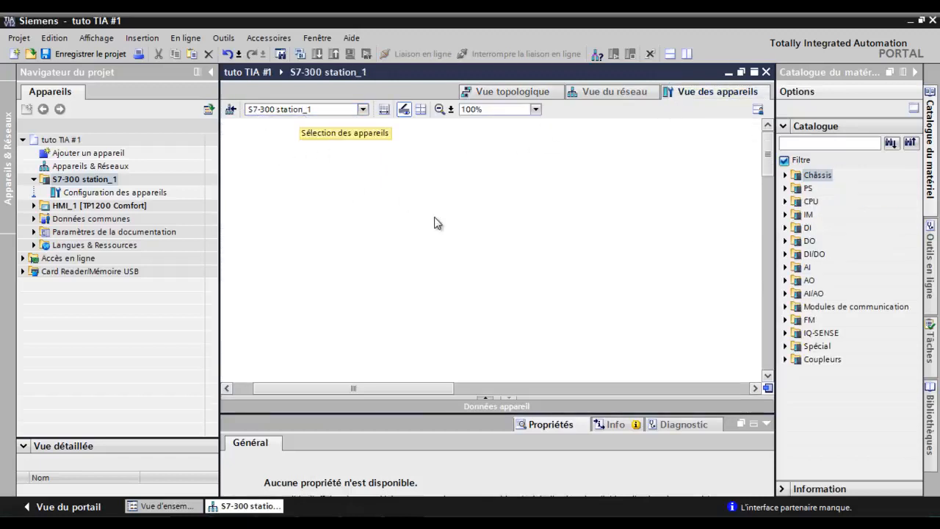
# Insert the rail 6ES7 390-1***0-0AA0 from the Châssis catalogue group into the empty S7-300 station_1
pyautogui.click(785, 175)
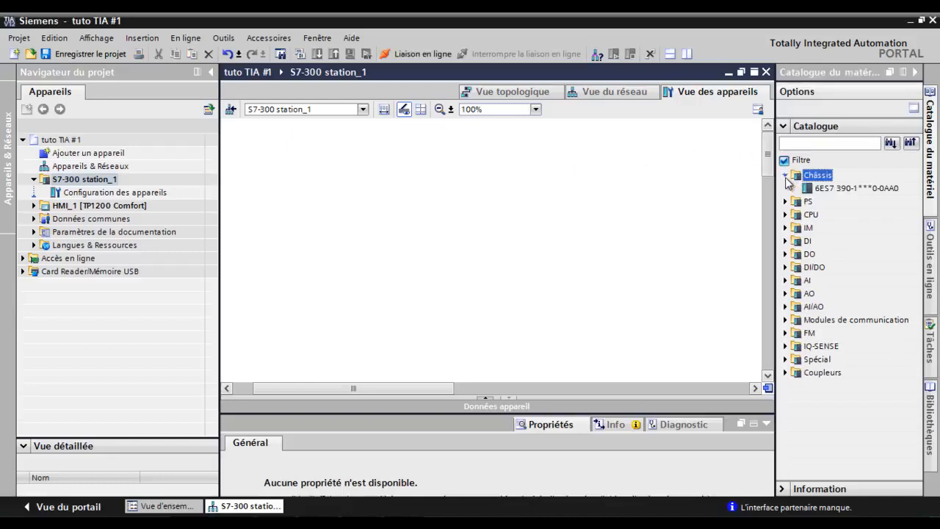
pyautogui.click(825, 189)
pyautogui.moveTo(825, 189); pyautogui.dragTo(370, 193)
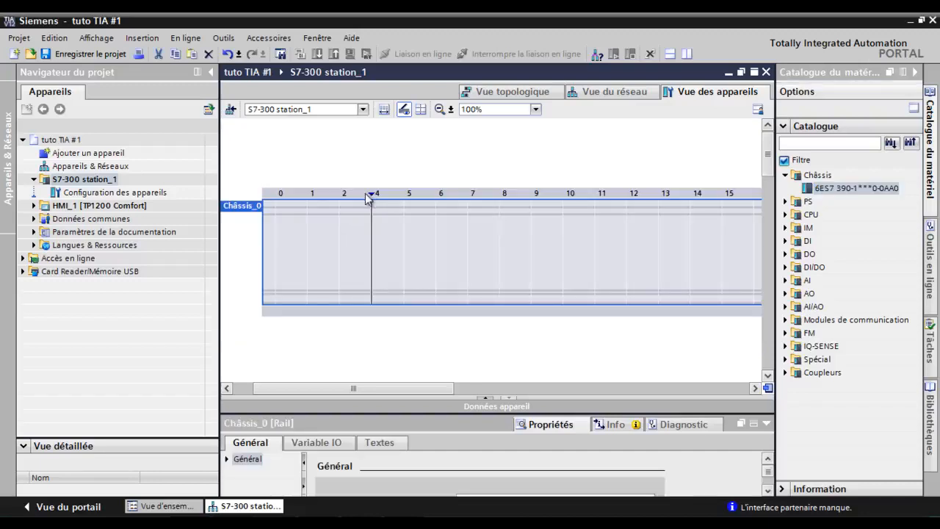
# Place the PS 307 10A power supply 6ES7 307-1KA01-0AA0 in slot 1 of the rail
pyautogui.moveTo(396, 389)
pyautogui.mouseDown()
pyautogui.moveTo(409, 389)
pyautogui.moveTo(385, 389)
pyautogui.mouseUp()
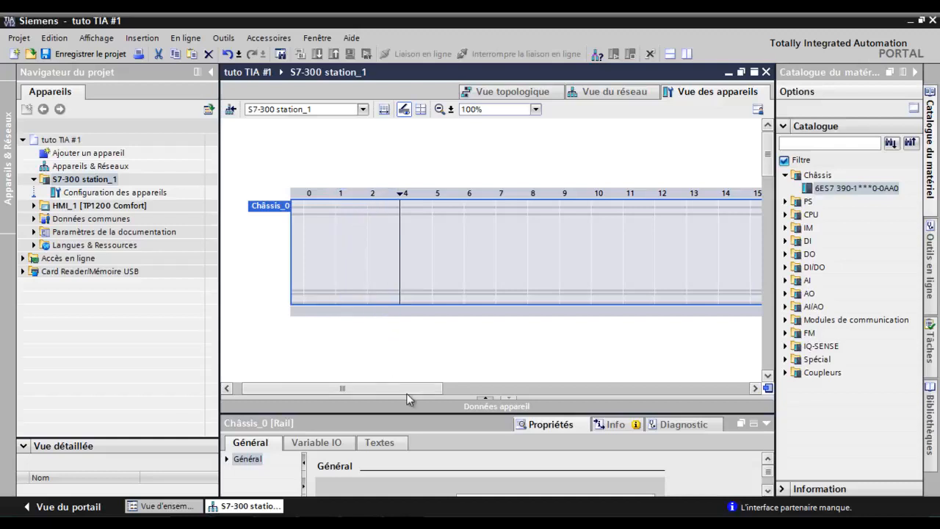
pyautogui.moveTo(408, 390)
pyautogui.mouseDown()
pyautogui.moveTo(431, 390)
pyautogui.moveTo(418, 389)
pyautogui.mouseUp()
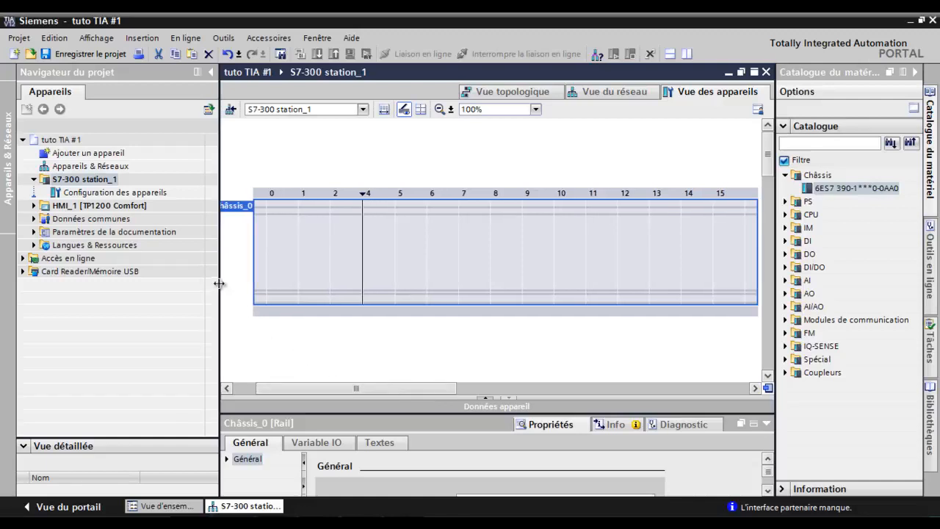
pyautogui.moveTo(219, 283); pyautogui.dragTo(179, 280)
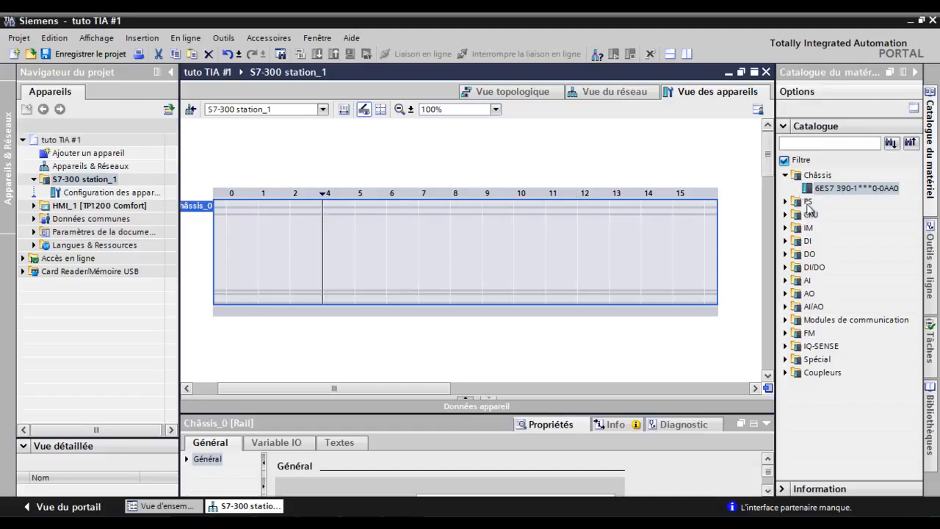
pyautogui.click(785, 202)
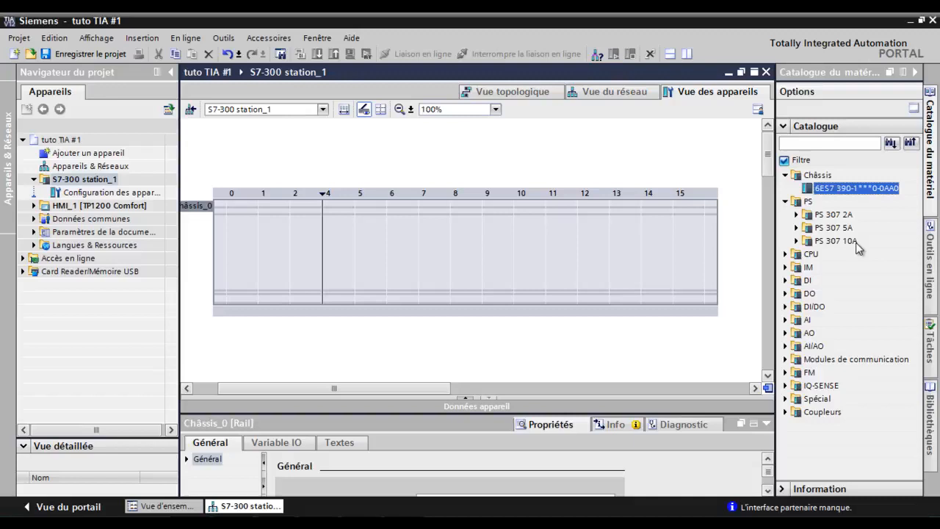
pyautogui.click(796, 241)
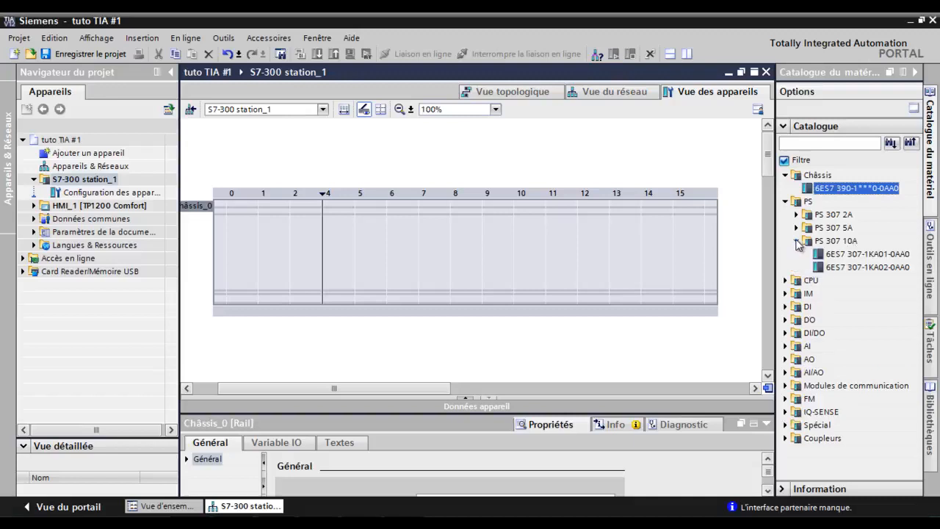
pyautogui.click(838, 254)
pyautogui.moveTo(837, 257); pyautogui.dragTo(277, 263)
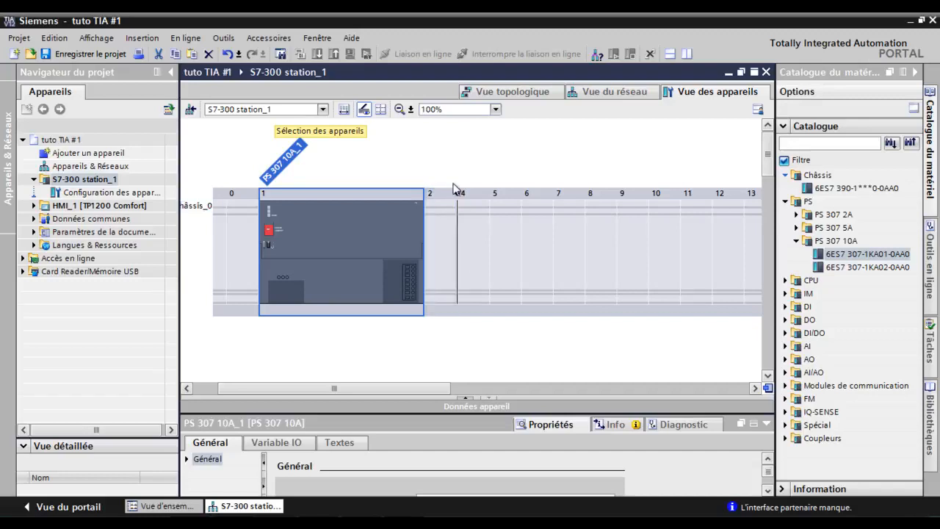
# Examine the CPU models offered in the hardware catalogue, including the variants under CPU 312 and CPU 300 non spécifiée
pyautogui.click(785, 175)
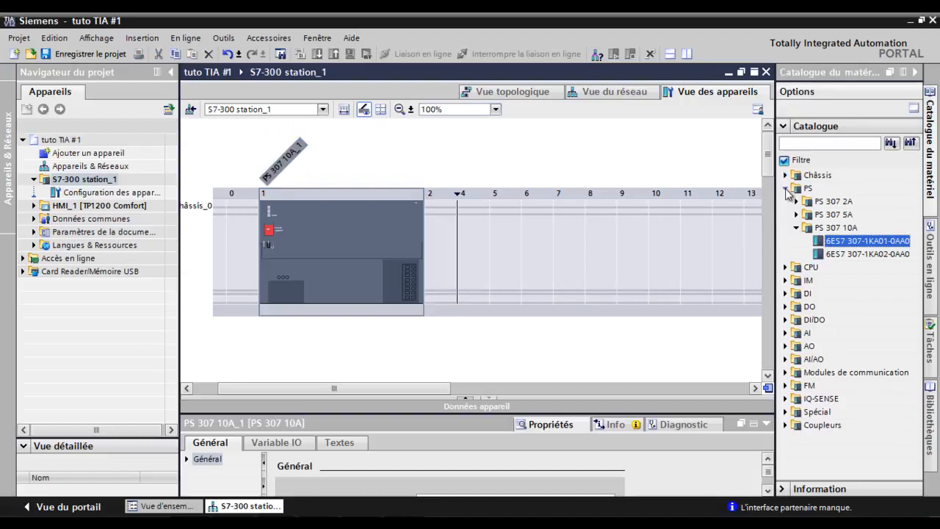
pyautogui.click(785, 189)
pyautogui.click(785, 202)
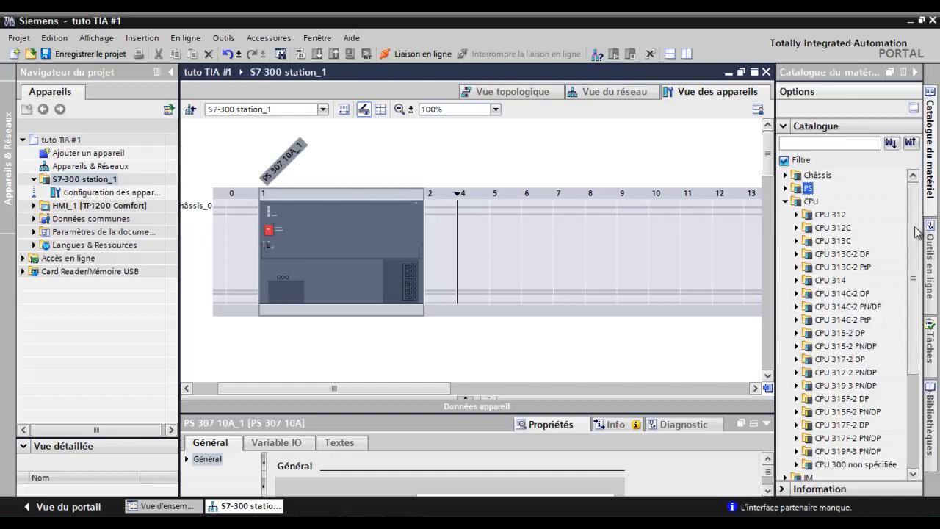
pyautogui.scroll(-2, 916, 232)
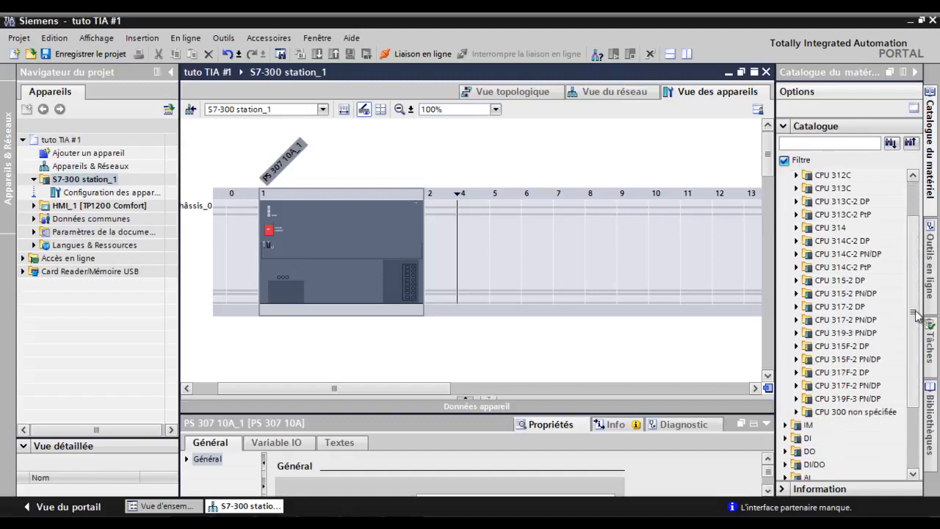
pyautogui.scroll(3, 916, 316)
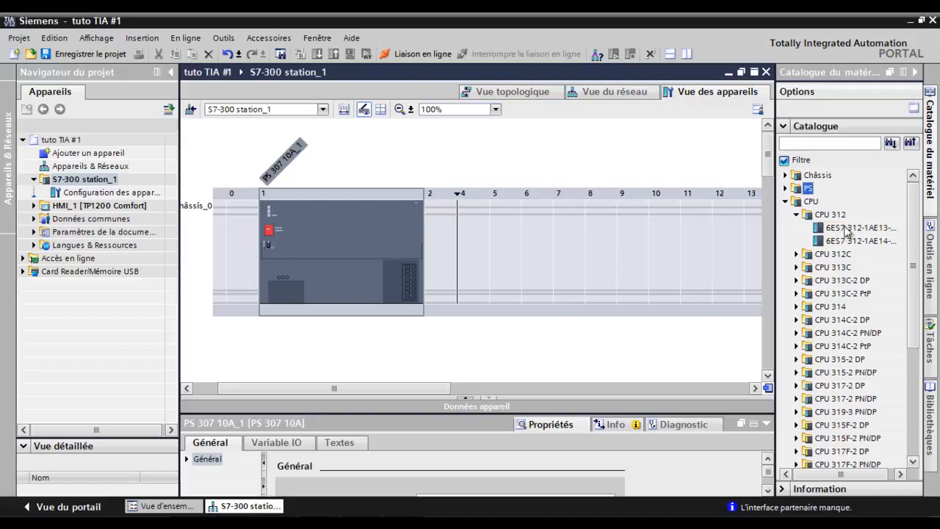
pyautogui.click(825, 144)
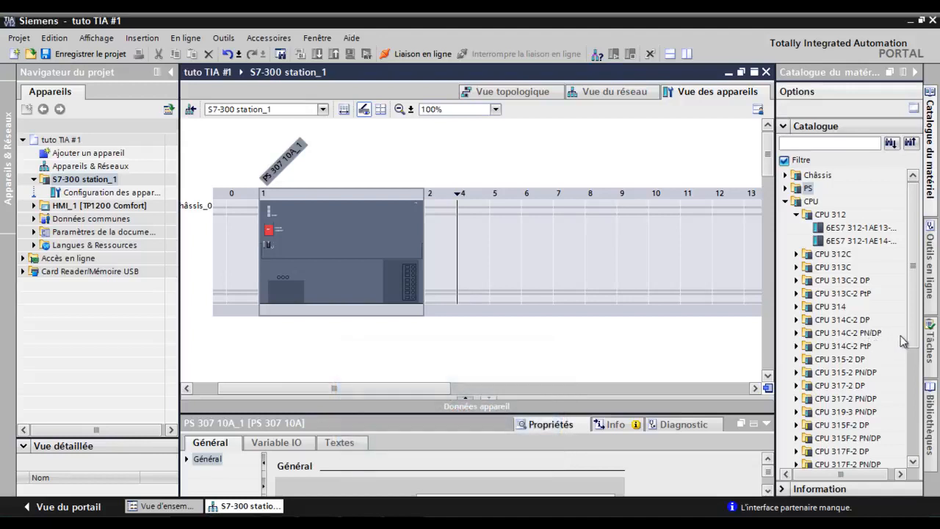
pyautogui.scroll(-1, 918, 345)
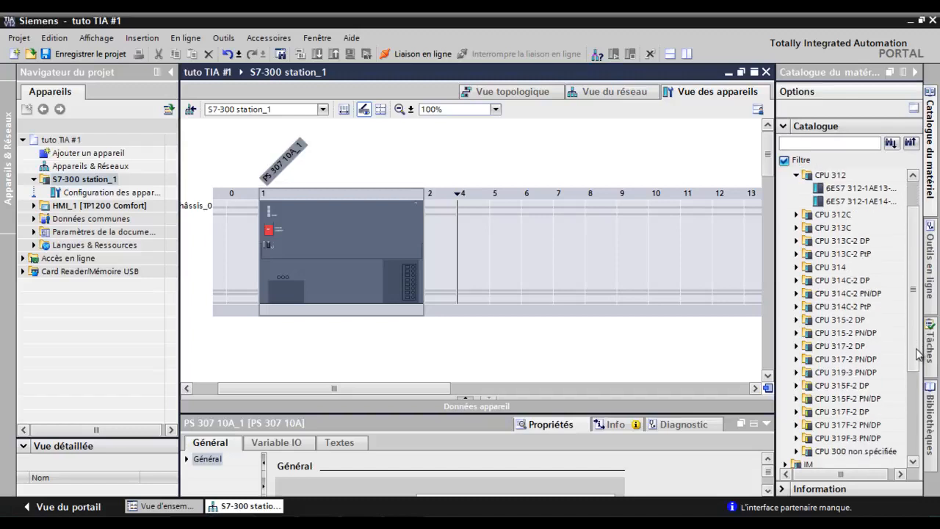
pyautogui.scroll(-1, 919, 354)
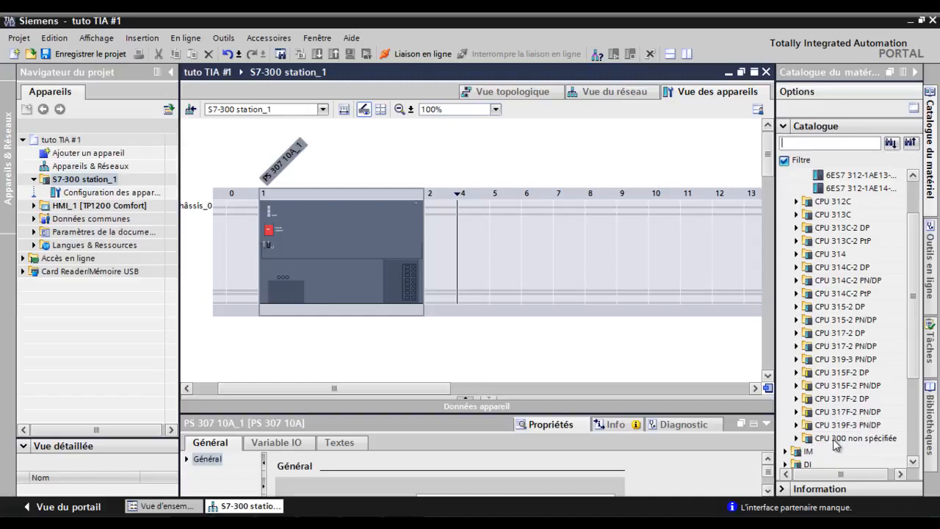
pyautogui.click(797, 438)
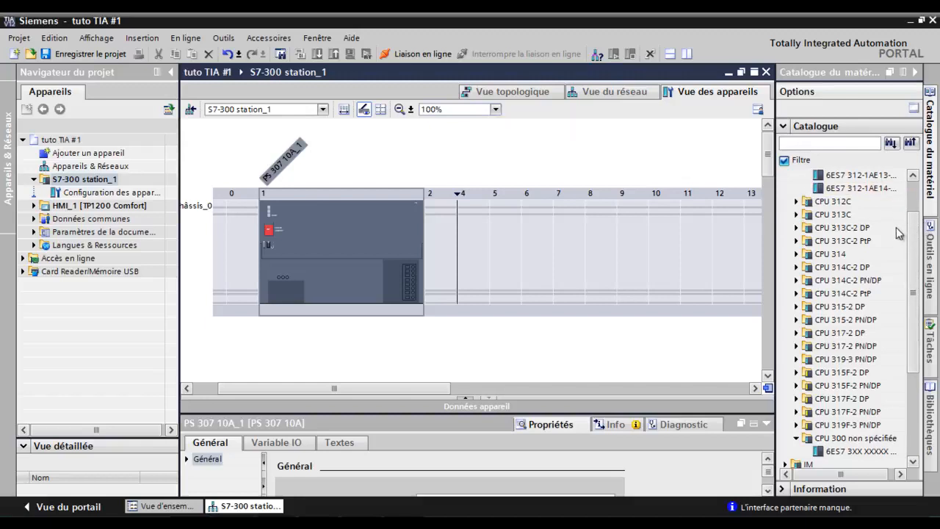
# Place the CPU 314C-2 PN/DP with reference 6ES7 314-6EH04 in slot 2 beside the power supply
pyautogui.click(797, 280)
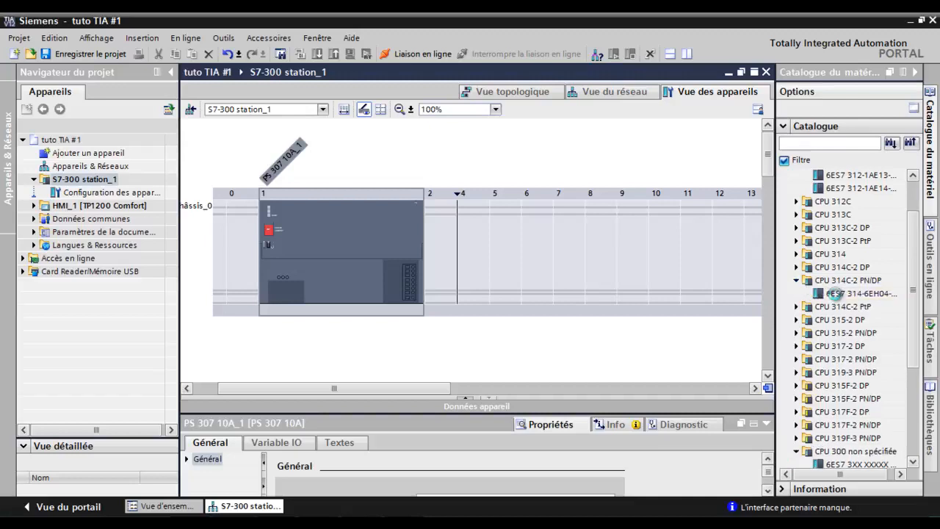
pyautogui.click(836, 294)
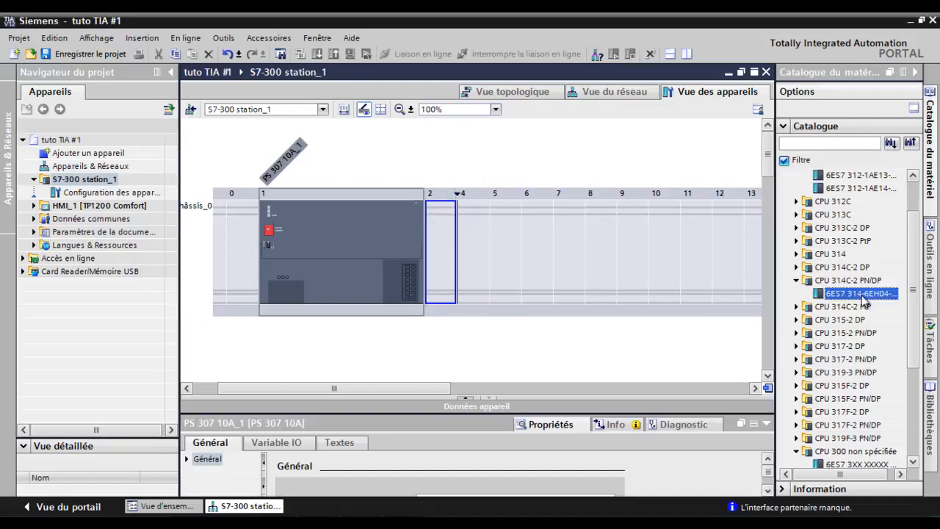
pyautogui.moveTo(864, 297); pyautogui.dragTo(439, 241)
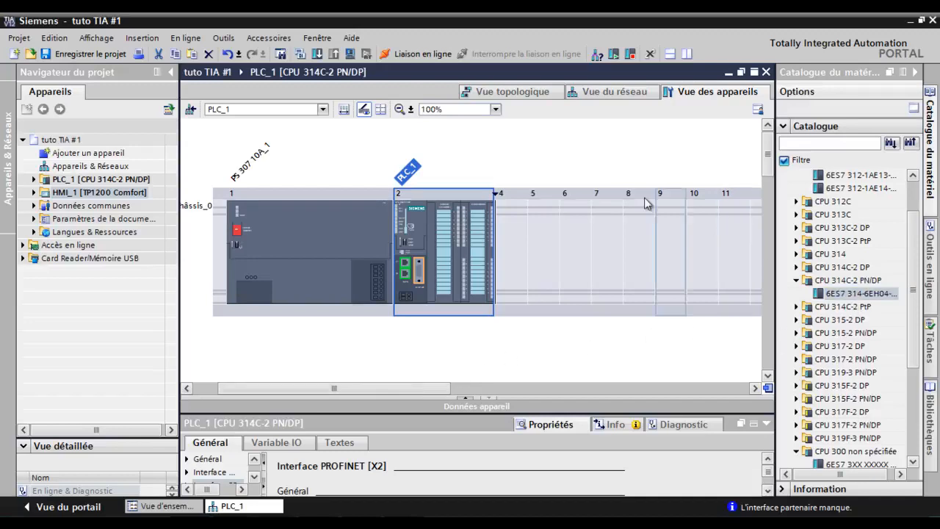
# Show the device overview and examine the I/O addresses of the CPU's integrated AI5/AO2 analog module in an enlarged properties area
pyautogui.click(443, 224)
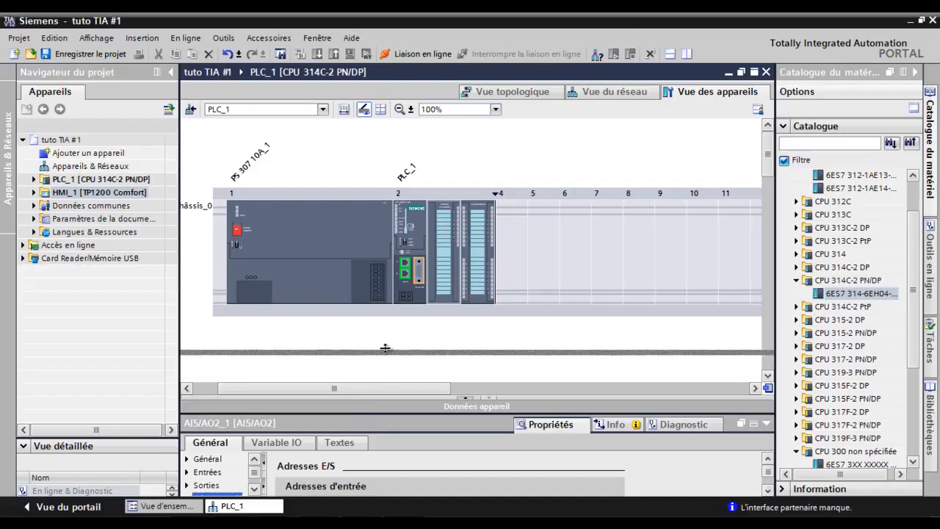
pyautogui.click(368, 406)
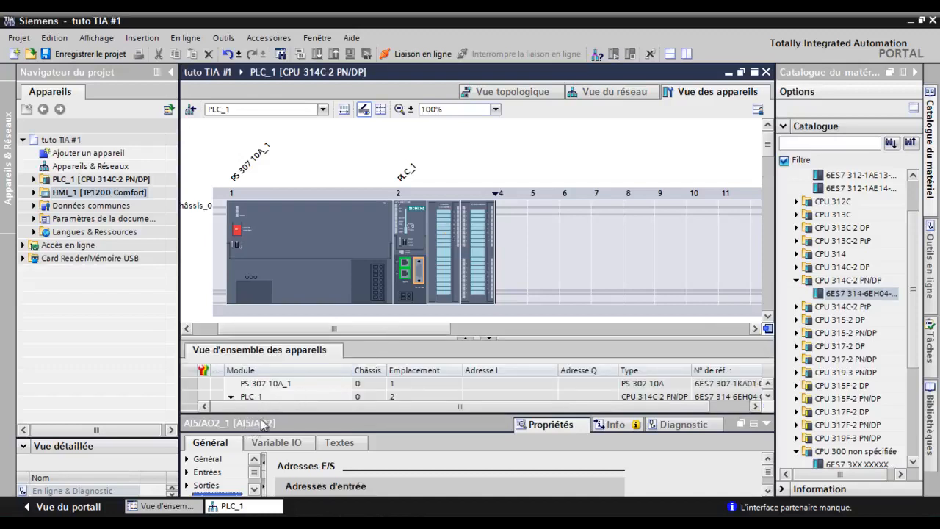
pyautogui.moveTo(280, 412); pyautogui.dragTo(280, 381)
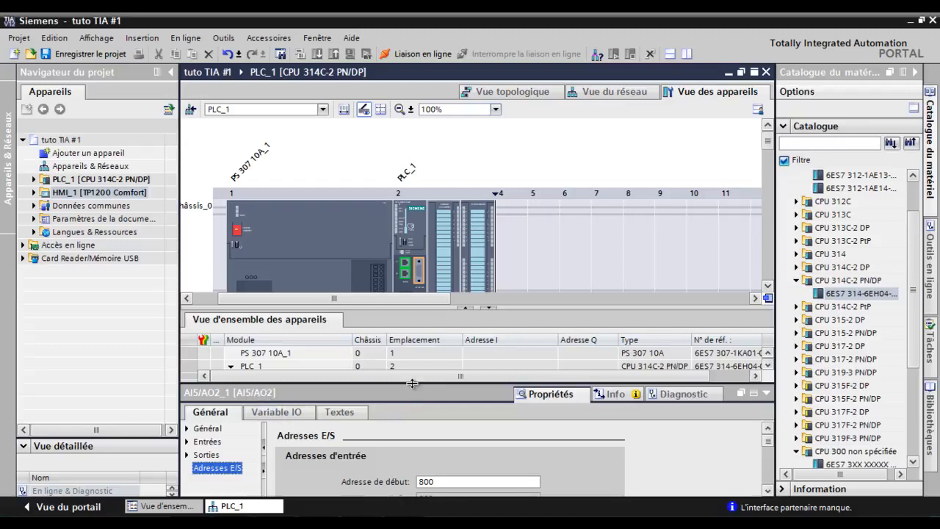
pyautogui.moveTo(412, 382); pyautogui.dragTo(414, 346)
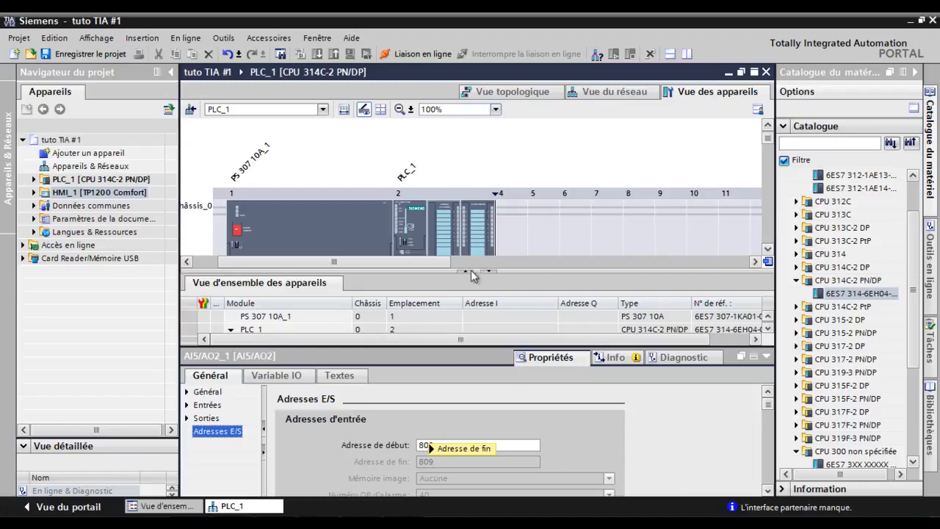
# Examine the input and output start addresses of the CPU's integrated DI24/DO16 digital module
pyautogui.click(484, 217)
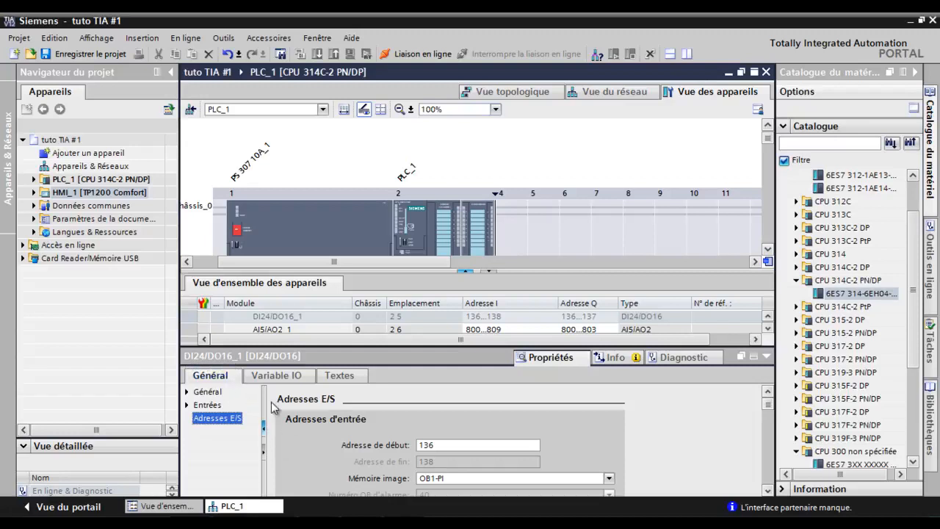
pyautogui.click(438, 447)
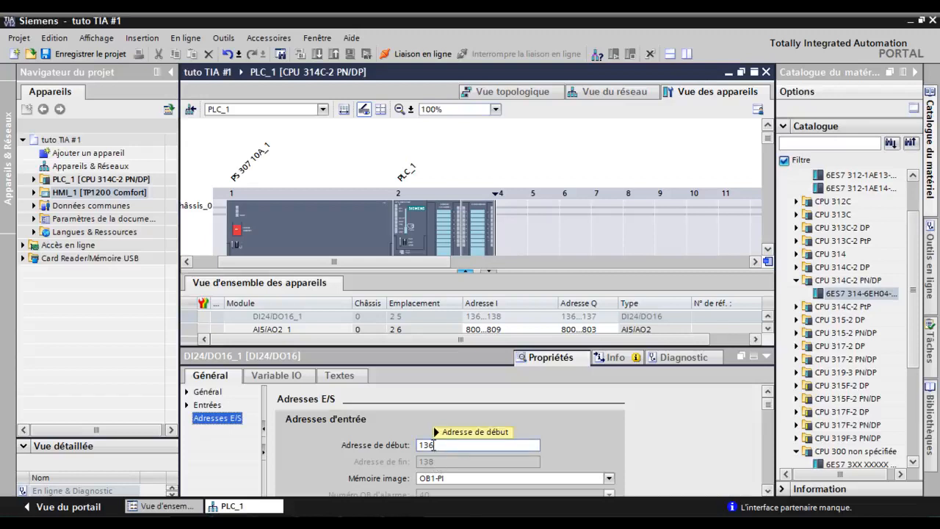
pyautogui.moveTo(437, 446)
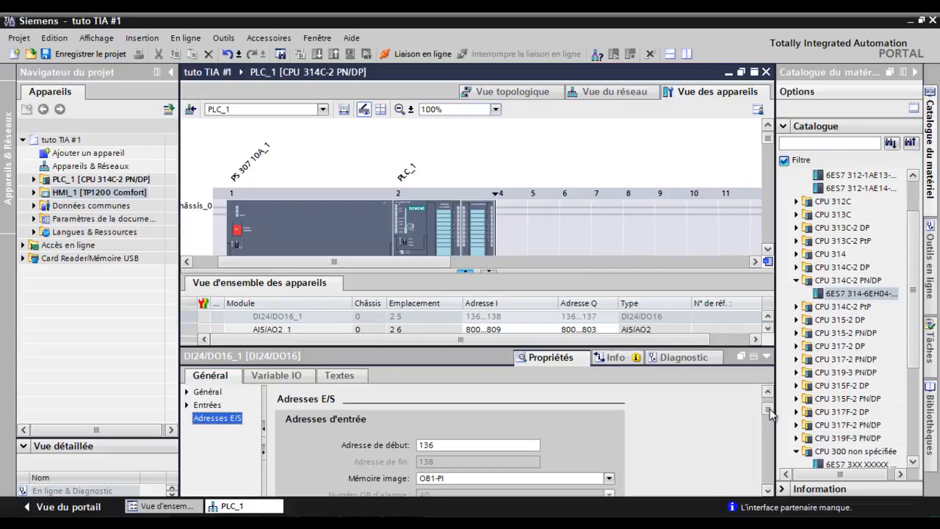
pyautogui.click(769, 490)
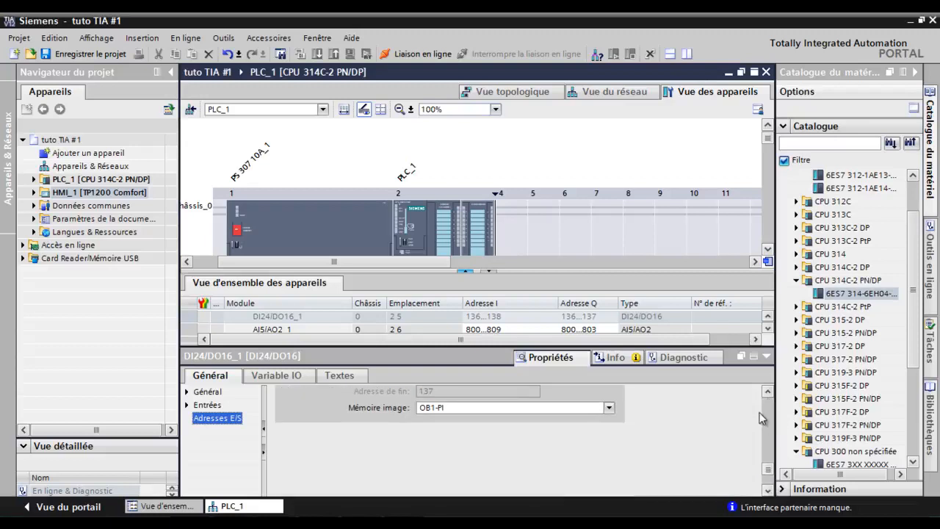
pyautogui.click(768, 390)
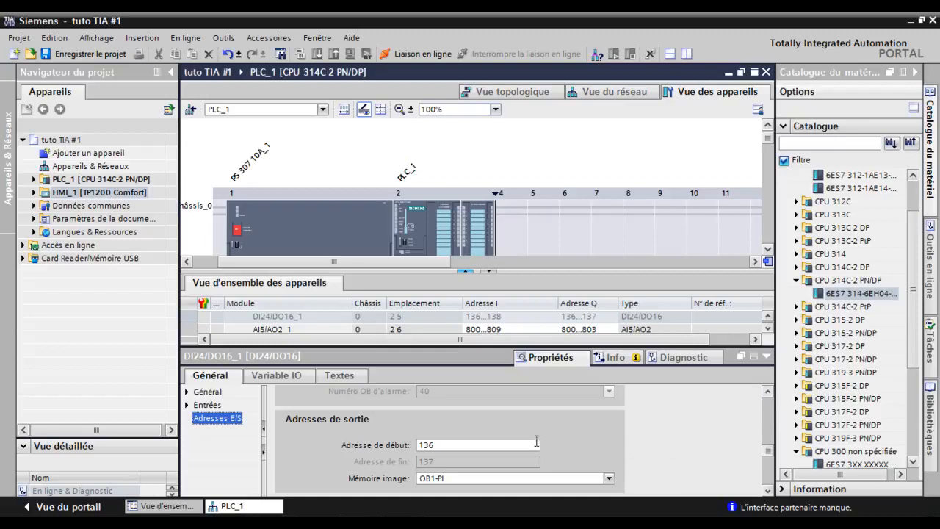
# Check the permitted value range for the output start address of the integrated DI24/DO16 module
pyautogui.click(426, 446)
pyautogui.click(438, 445)
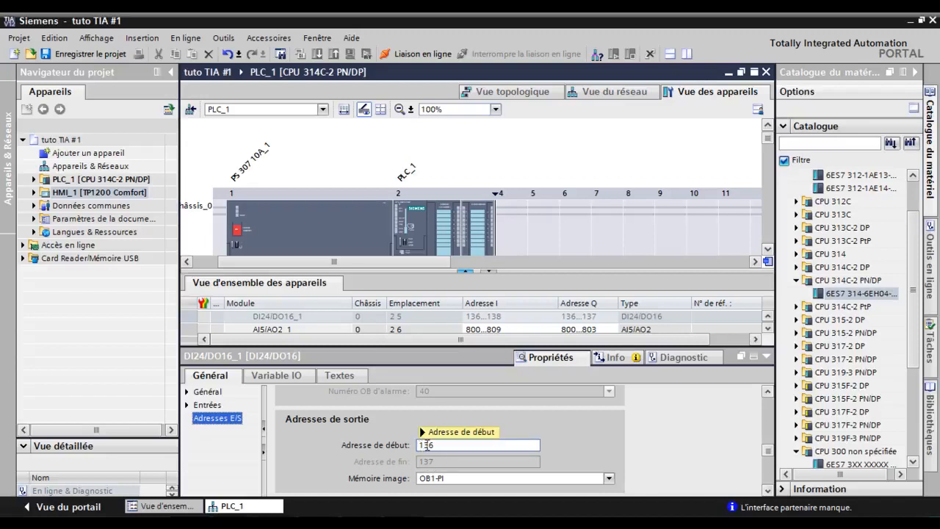
pyautogui.moveTo(438, 443)
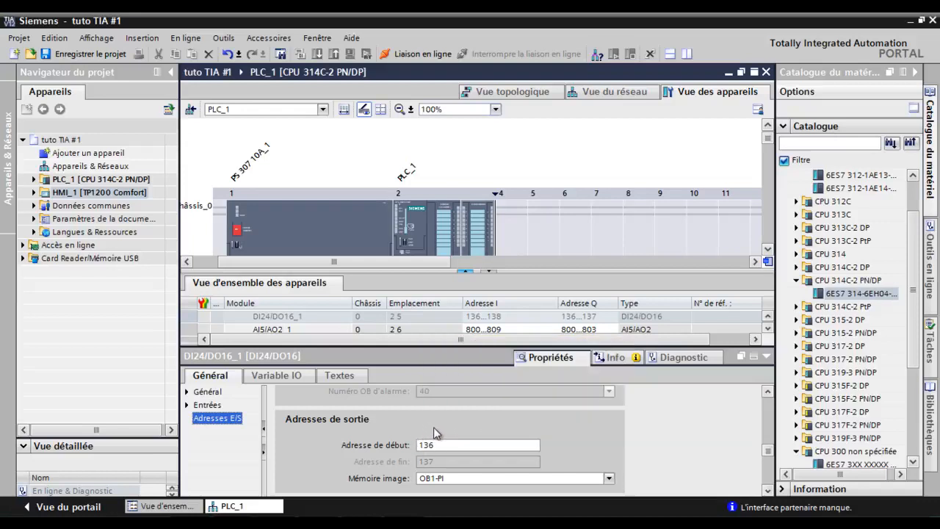
pyautogui.click(426, 445)
pyautogui.click(443, 445)
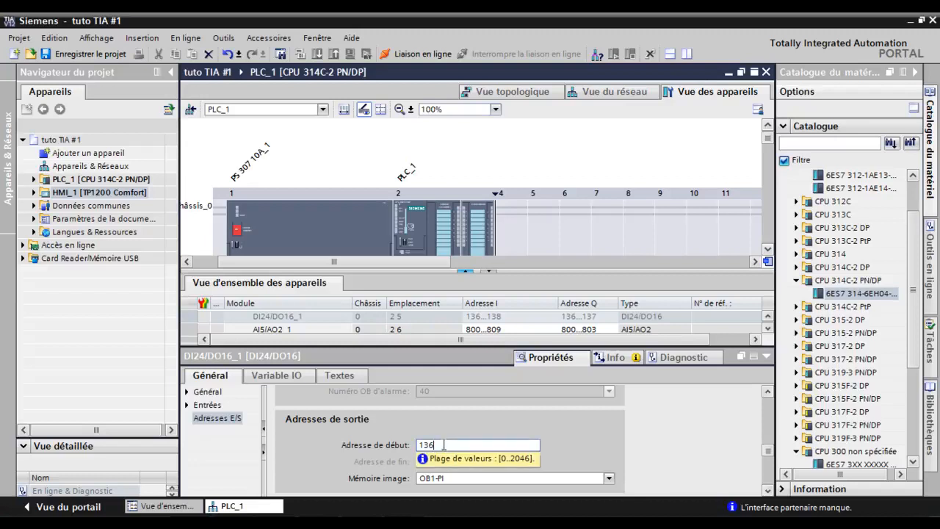
pyautogui.press('BackSpace')
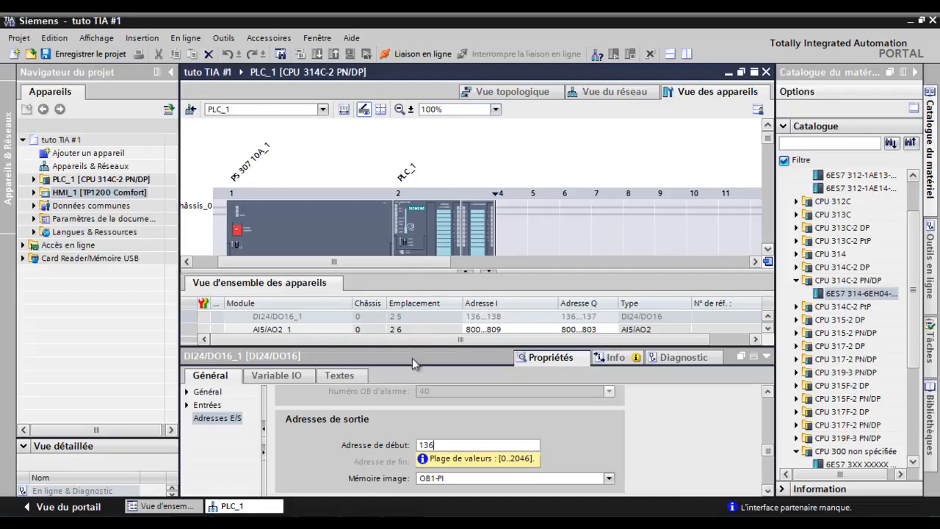
# Place the DI16 x DC24V digital input module with reference 6ES7 321-1BH02-0AA0 in slot 4 of the rail
pyautogui.moveTo(418, 344); pyautogui.dragTo(417, 427)
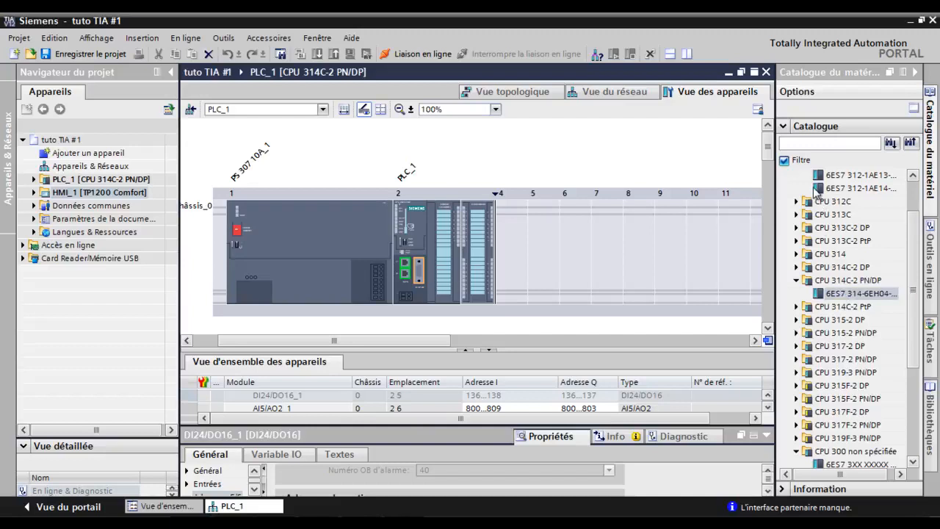
pyautogui.scroll(2, 814, 192)
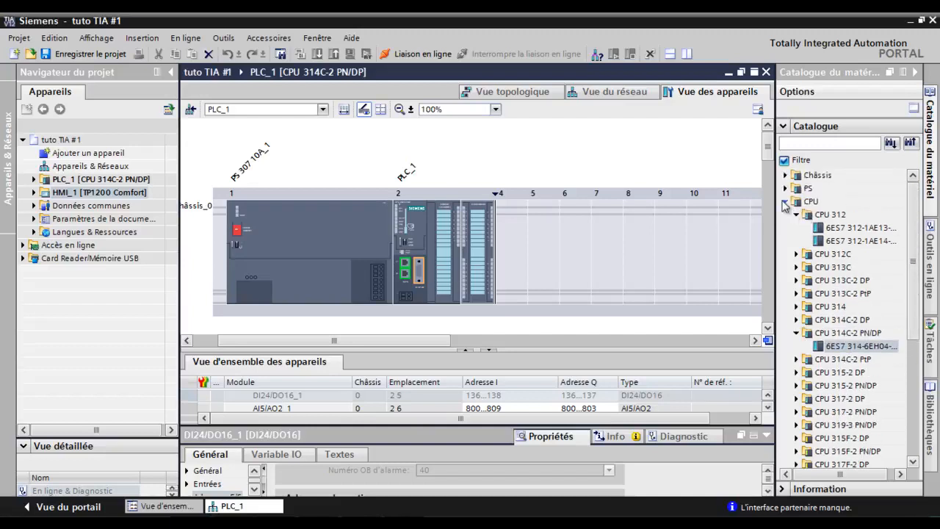
pyautogui.click(785, 203)
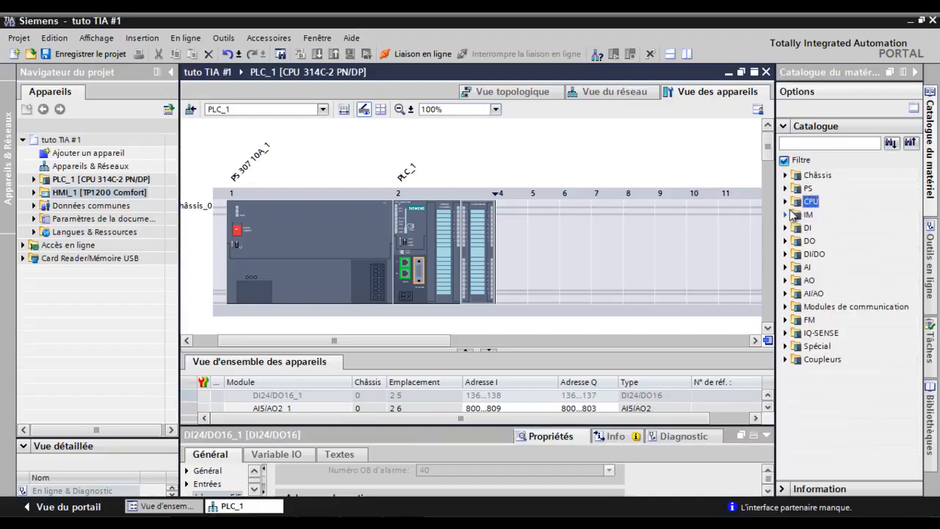
pyautogui.click(810, 259)
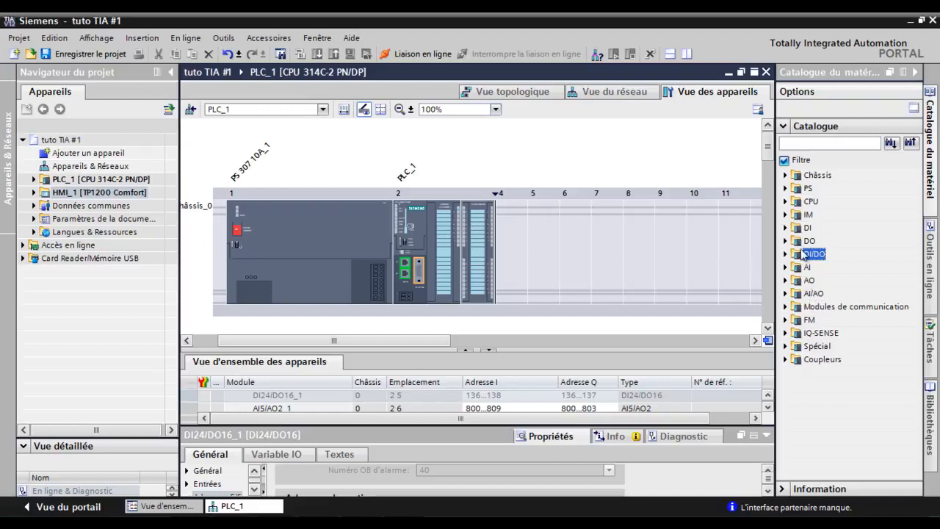
pyautogui.click(786, 228)
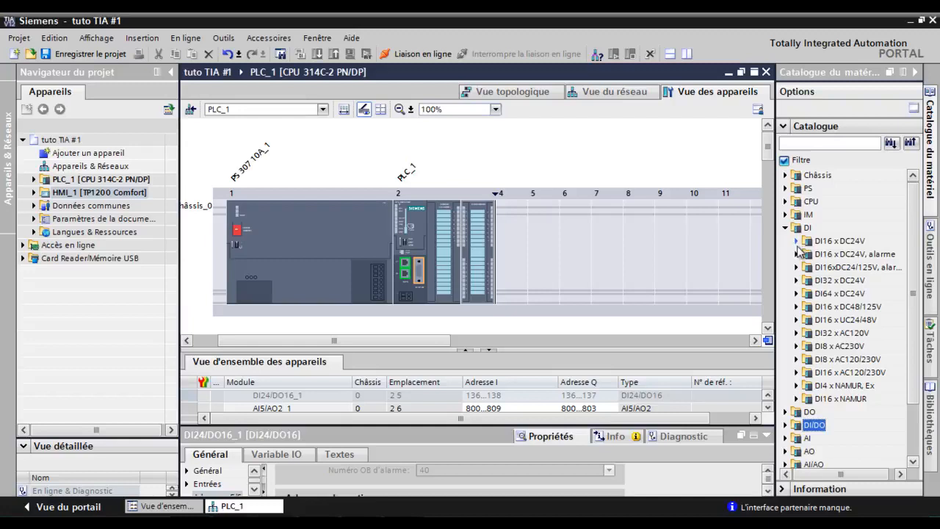
pyautogui.click(798, 246)
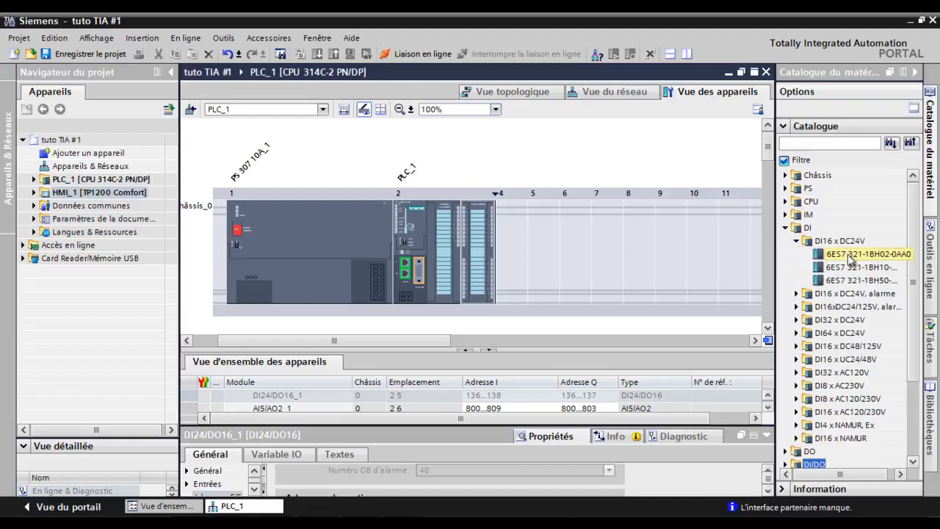
pyautogui.click(850, 256)
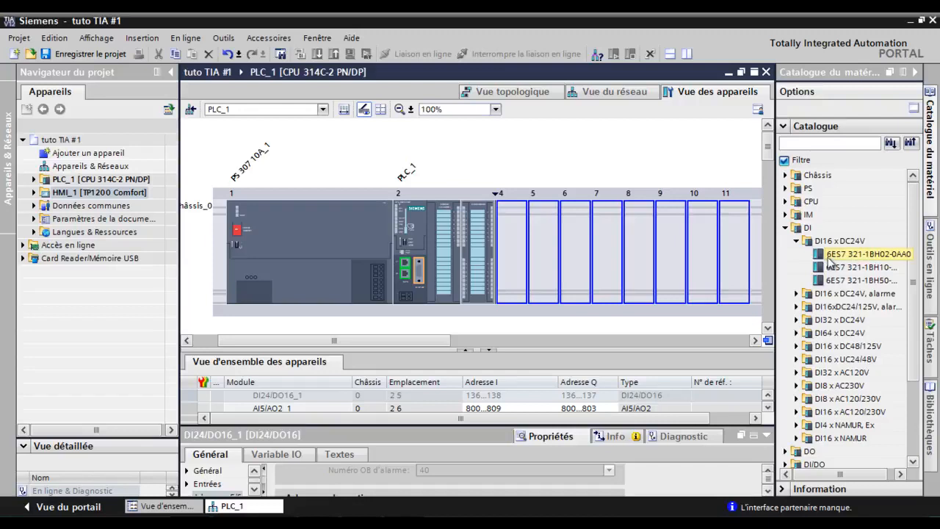
pyautogui.moveTo(836, 258); pyautogui.dragTo(513, 258)
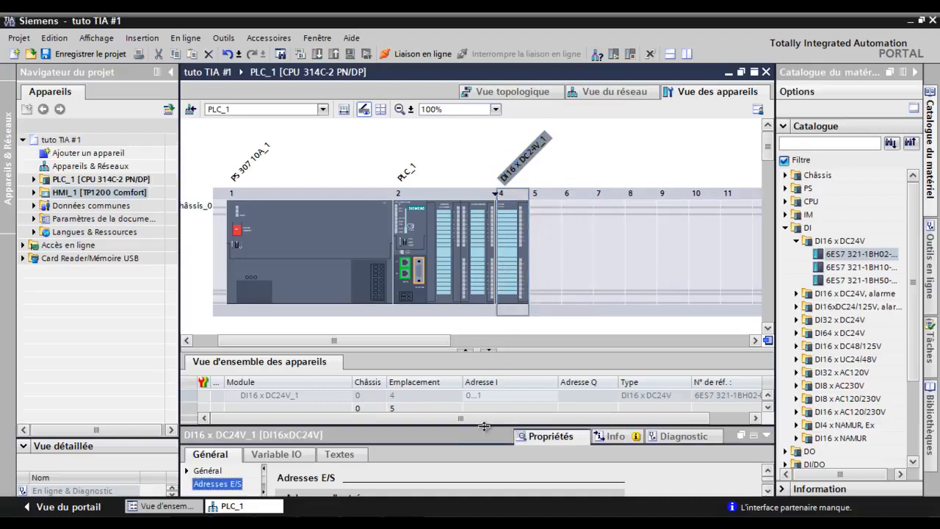
# Examine the new DI16 module's input start address and the other digital input module types in the catalogue
pyautogui.moveTo(481, 427); pyautogui.dragTo(473, 323)
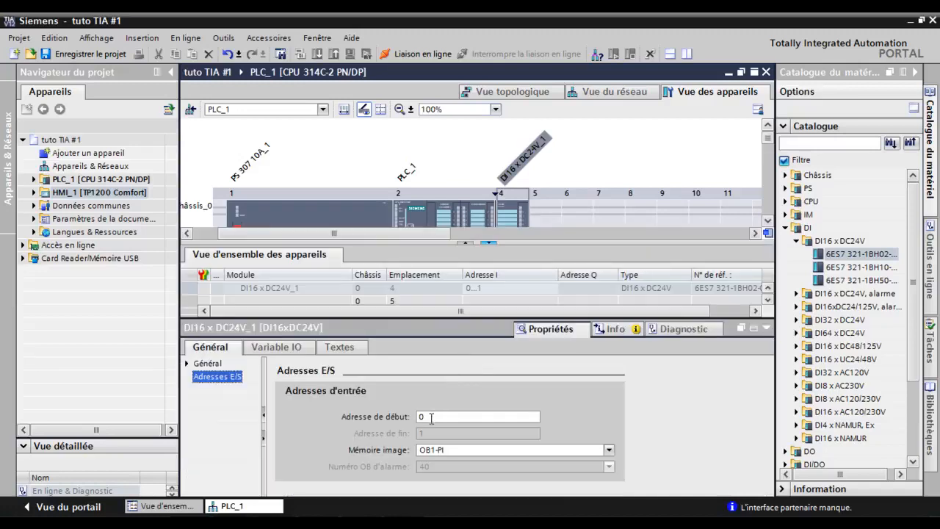
pyautogui.click(430, 418)
pyautogui.click(833, 295)
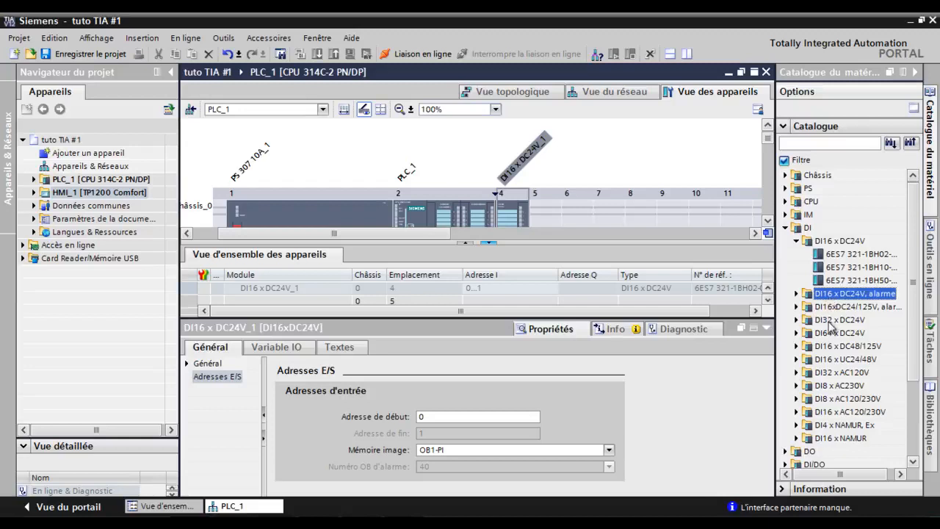
pyautogui.click(831, 321)
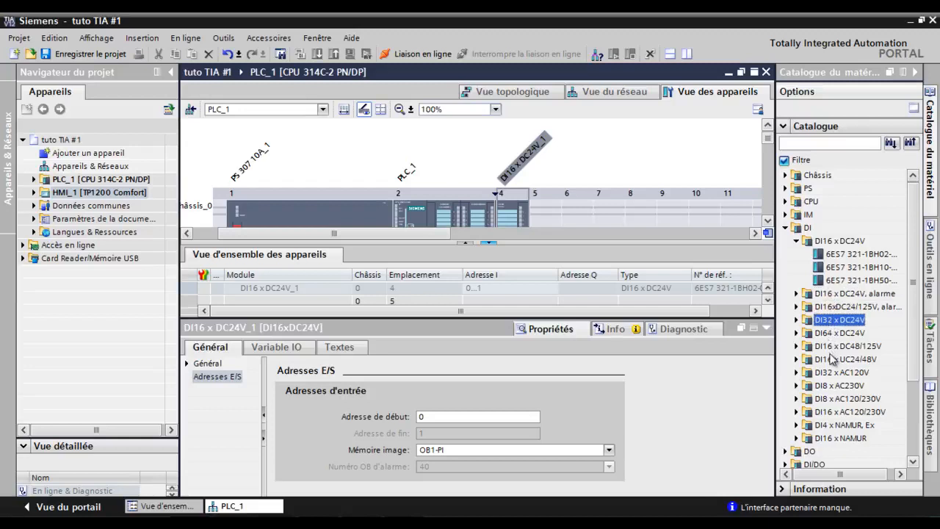
pyautogui.click(829, 334)
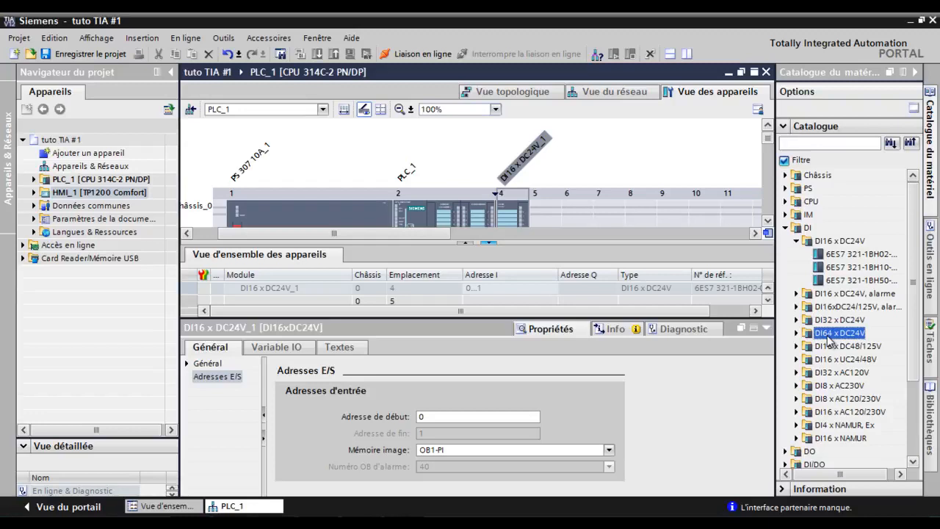
pyautogui.click(786, 229)
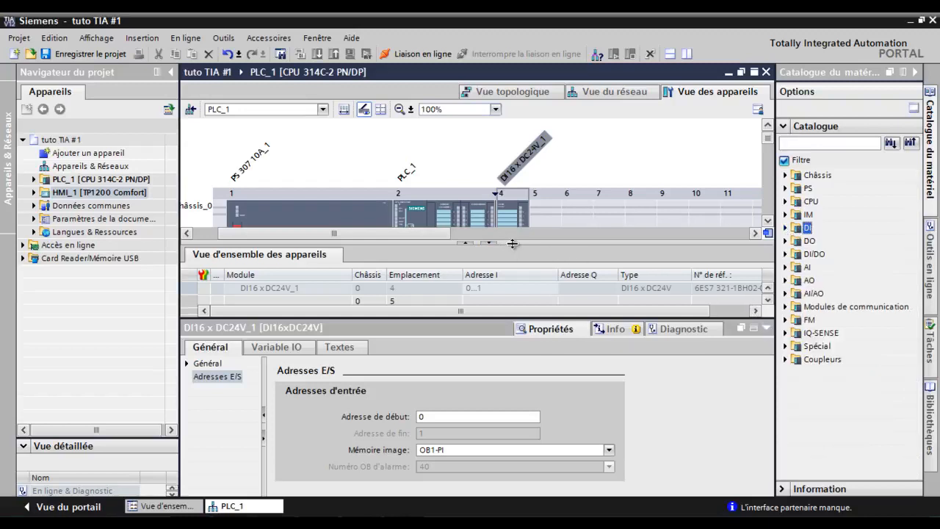
# Examine the function modules and the communication modules, including PROFINET/Ethernet, offered in the hardware catalogue
pyautogui.moveTo(512, 243); pyautogui.dragTo(516, 348)
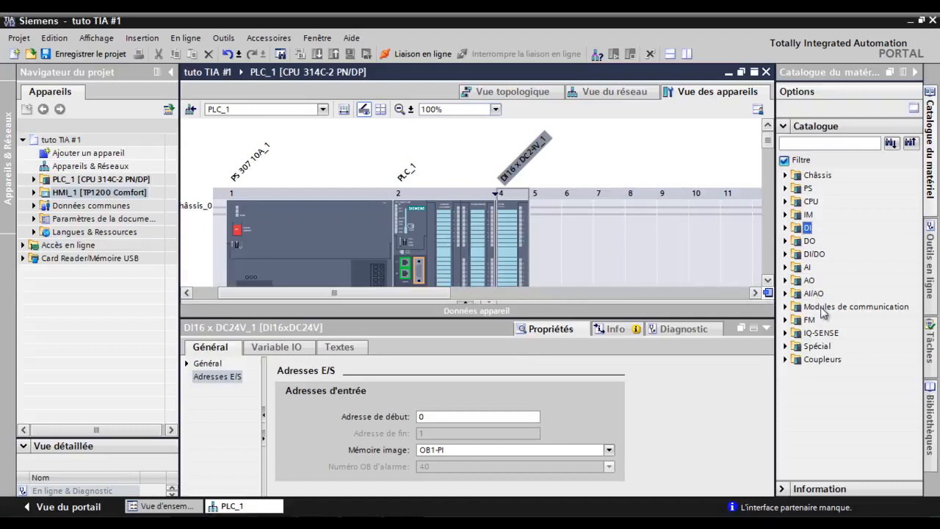
pyautogui.click(786, 320)
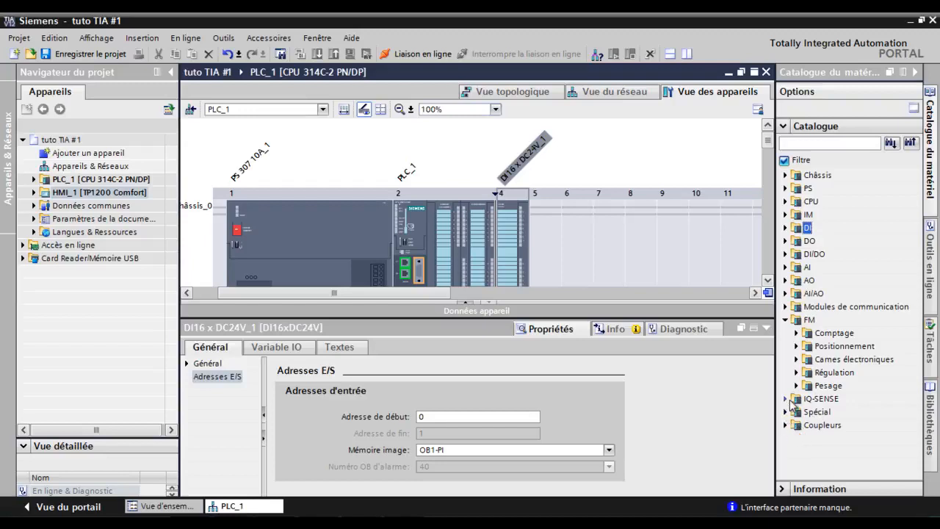
pyautogui.click(785, 307)
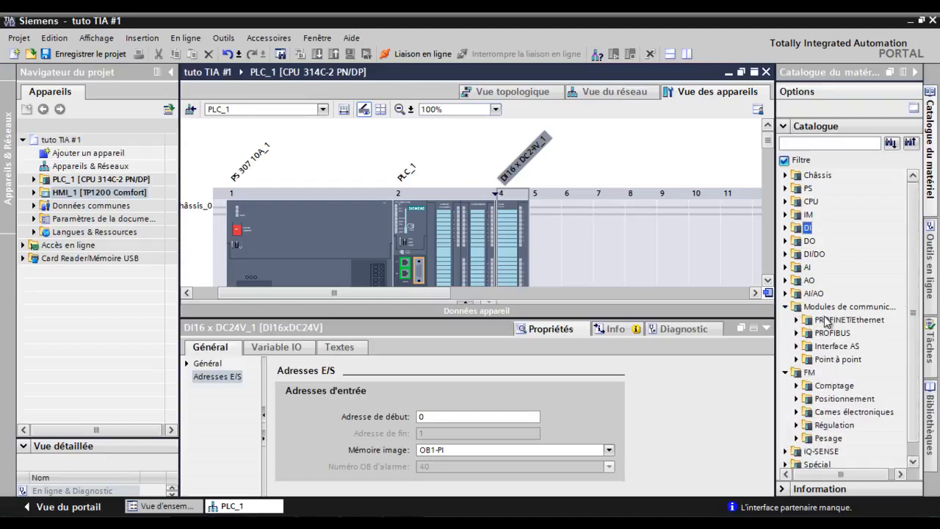
pyautogui.click(797, 321)
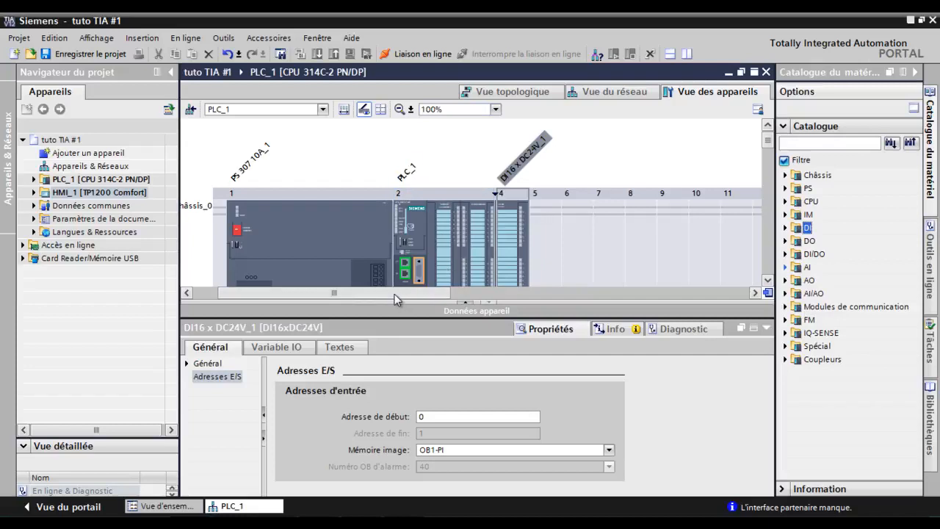
# Examine the slot layout of the first rail from slot 1 to slot 11, including the DI16 module
pyautogui.moveTo(394, 297); pyautogui.dragTo(370, 298)
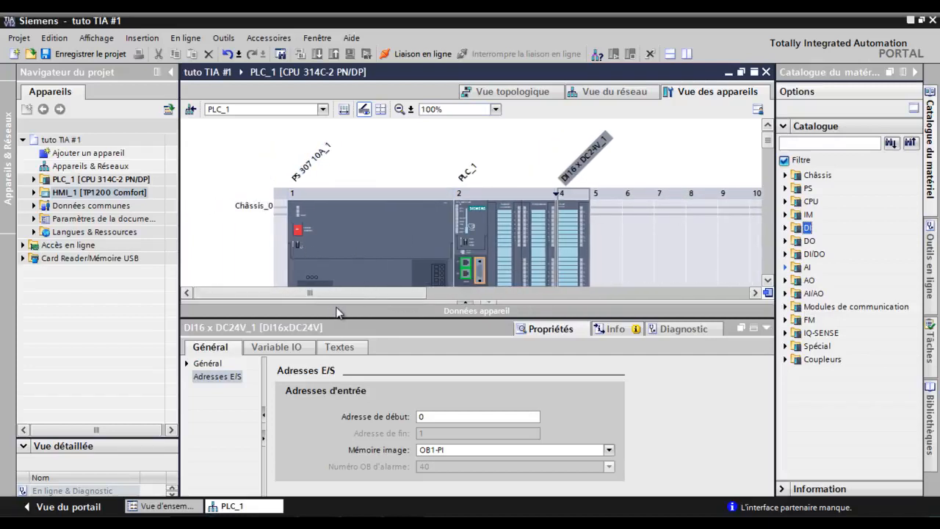
pyautogui.moveTo(347, 294); pyautogui.dragTo(357, 293)
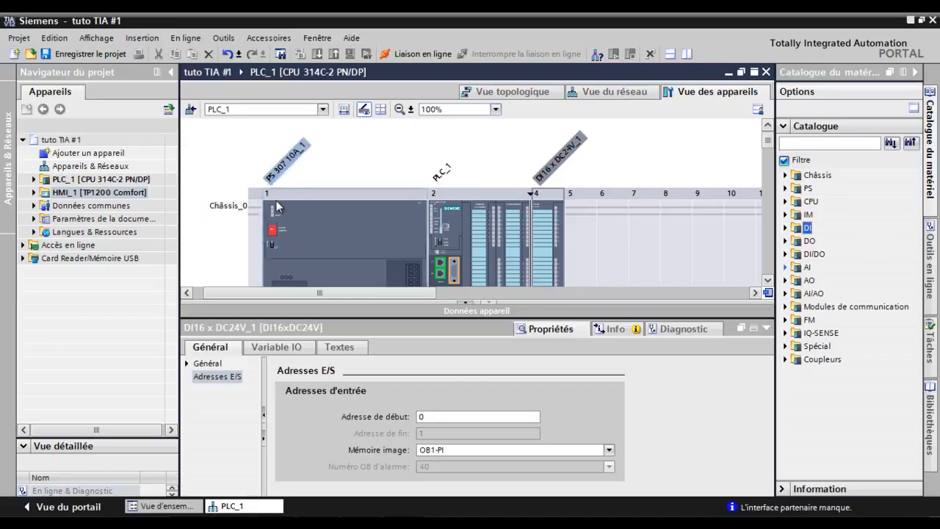
pyautogui.moveTo(301, 292); pyautogui.dragTo(402, 293)
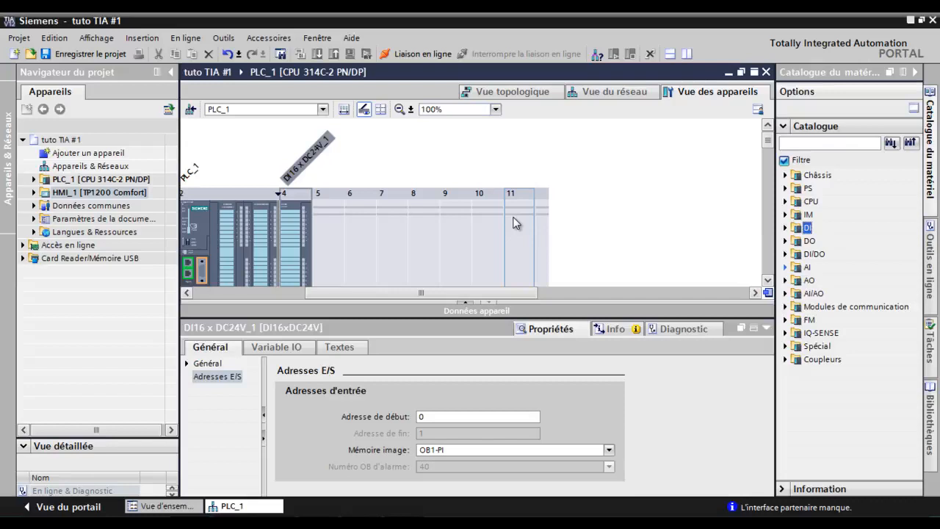
pyautogui.moveTo(405, 293); pyautogui.dragTo(384, 299)
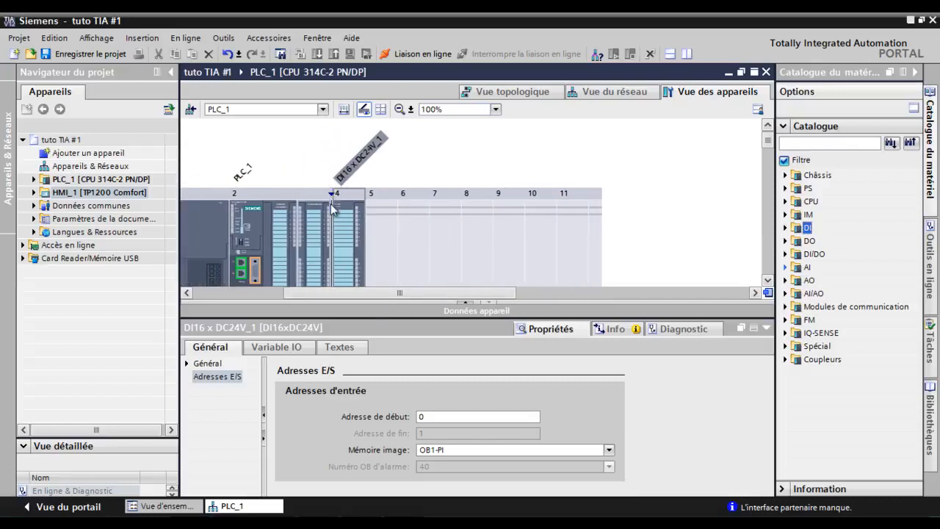
pyautogui.click(345, 233)
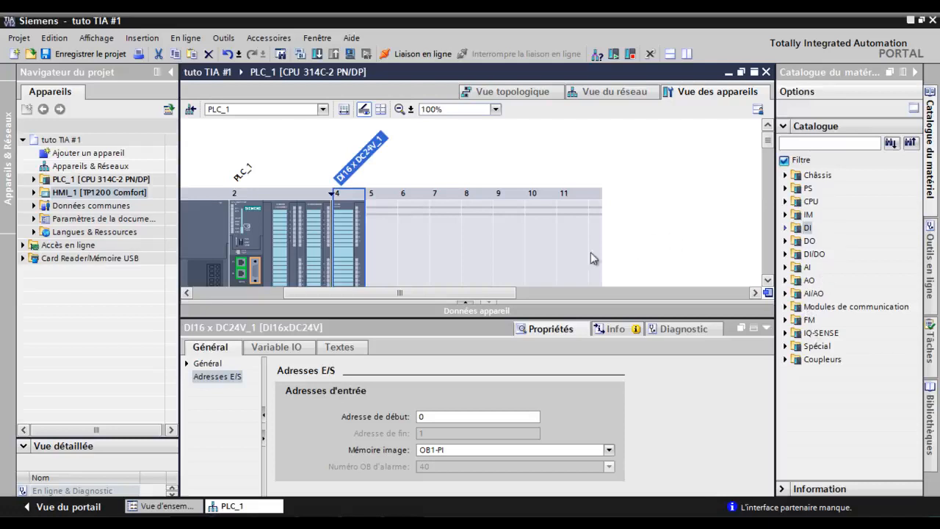
pyautogui.moveTo(479, 296); pyautogui.dragTo(413, 293)
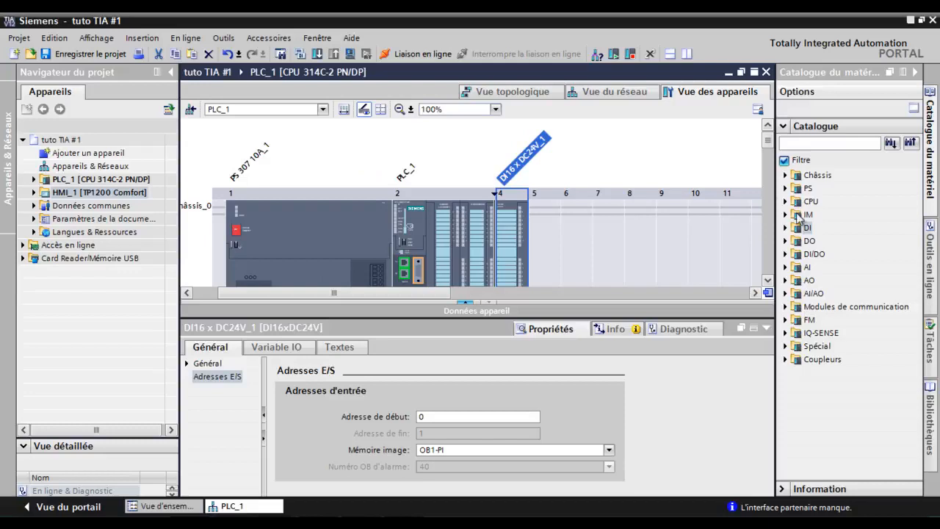
# Add a second rail with reference 6ES7 390-1***0-0AA0 to the station
pyautogui.click(785, 175)
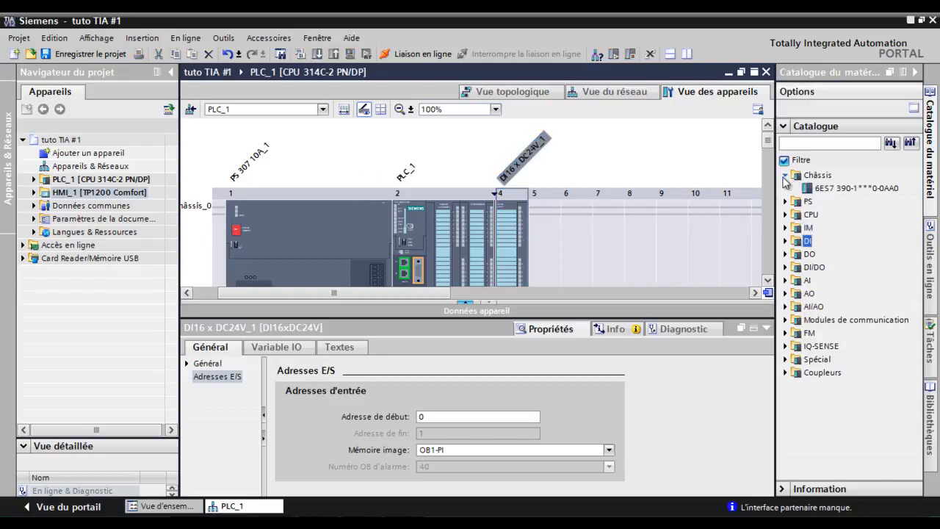
pyautogui.click(835, 190)
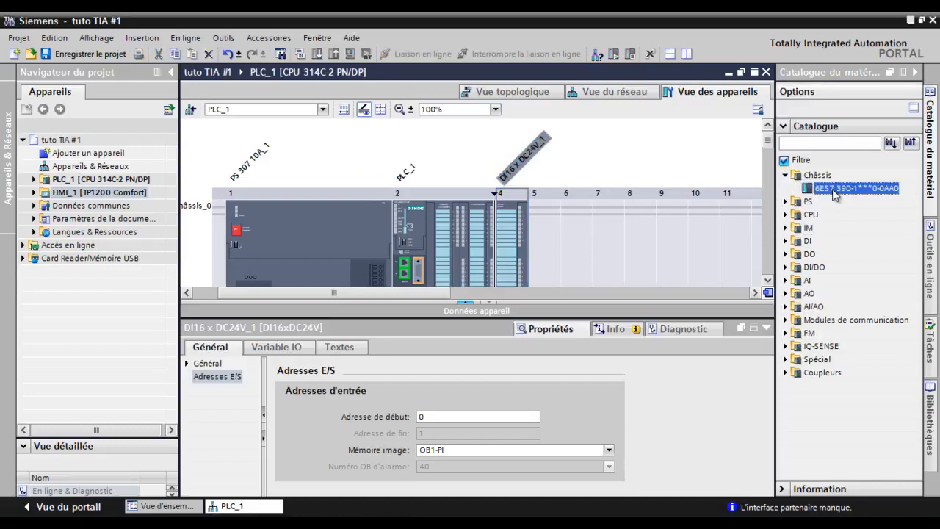
pyautogui.moveTo(835, 189); pyautogui.dragTo(343, 138)
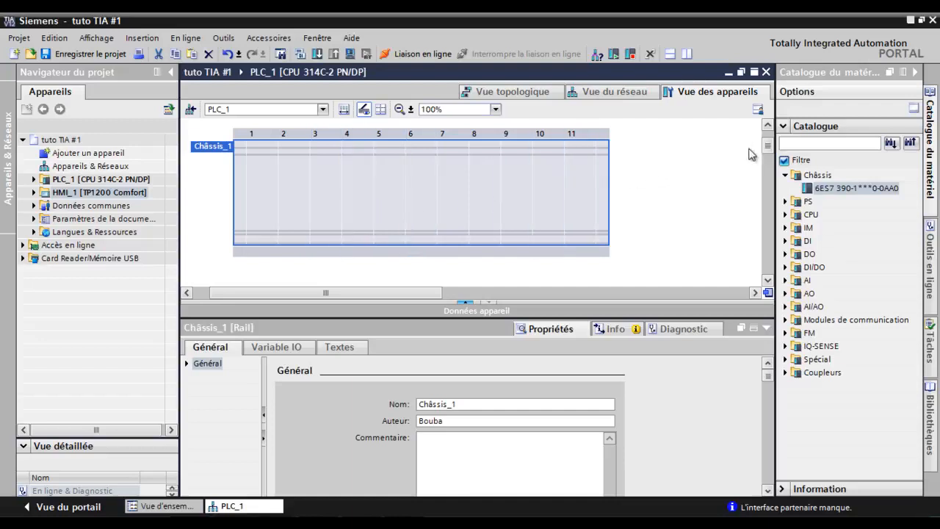
pyautogui.moveTo(767, 147); pyautogui.dragTo(769, 171)
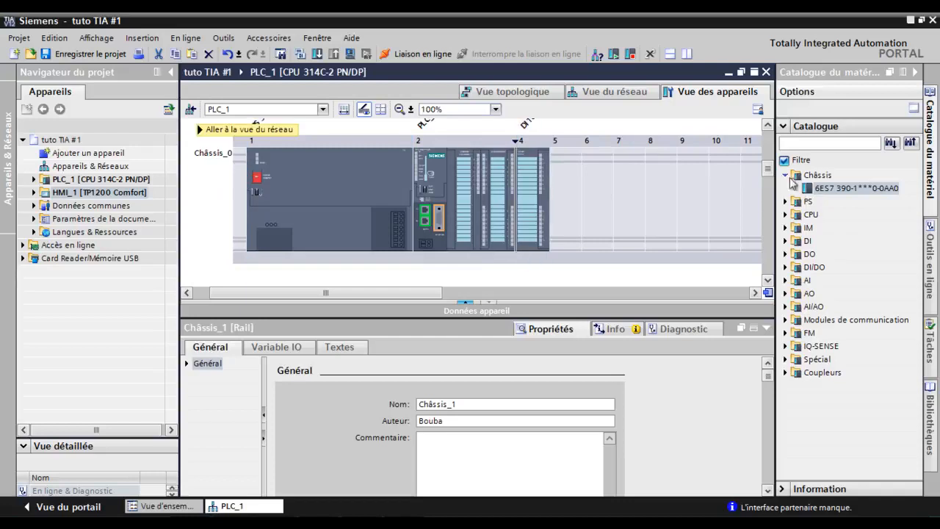
# Place a PS 307 10A power supply in slot 1 of the second rail
pyautogui.moveTo(769, 171); pyautogui.dragTo(768, 140)
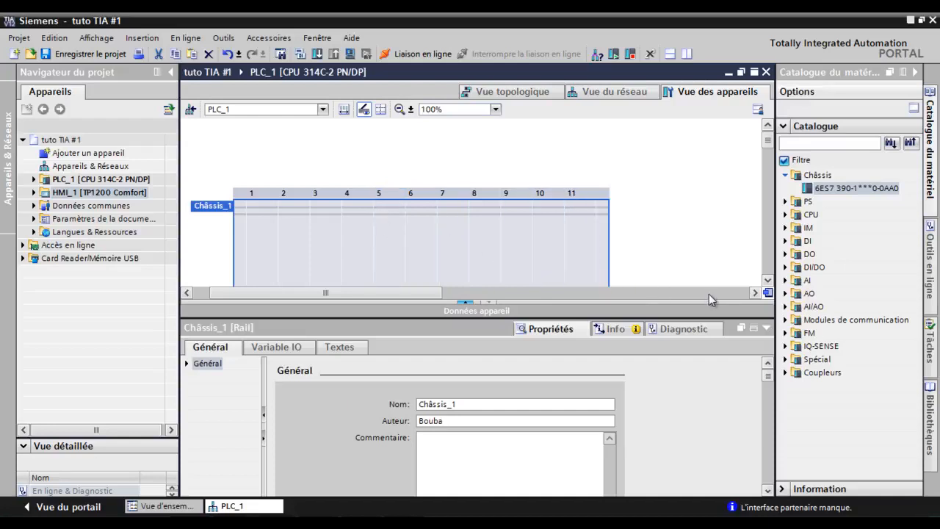
pyautogui.click(785, 202)
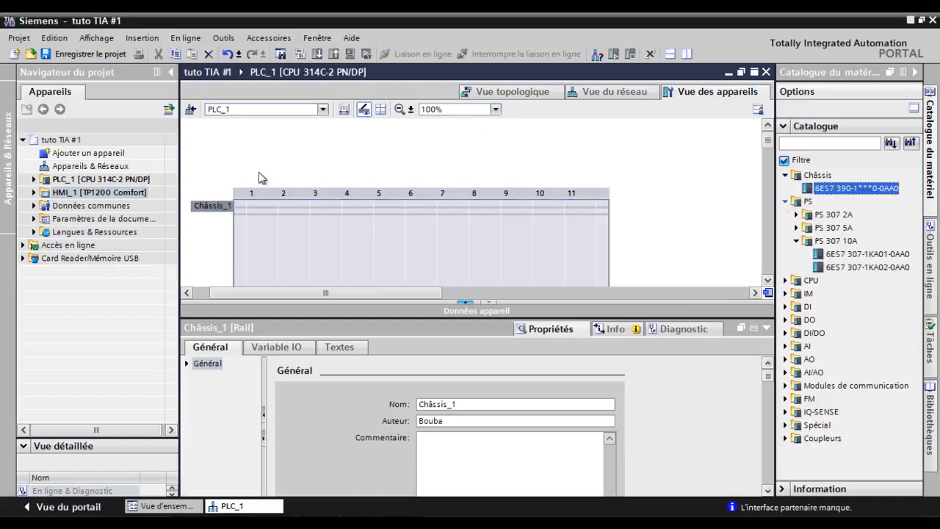
pyautogui.moveTo(834, 255); pyautogui.dragTo(264, 237)
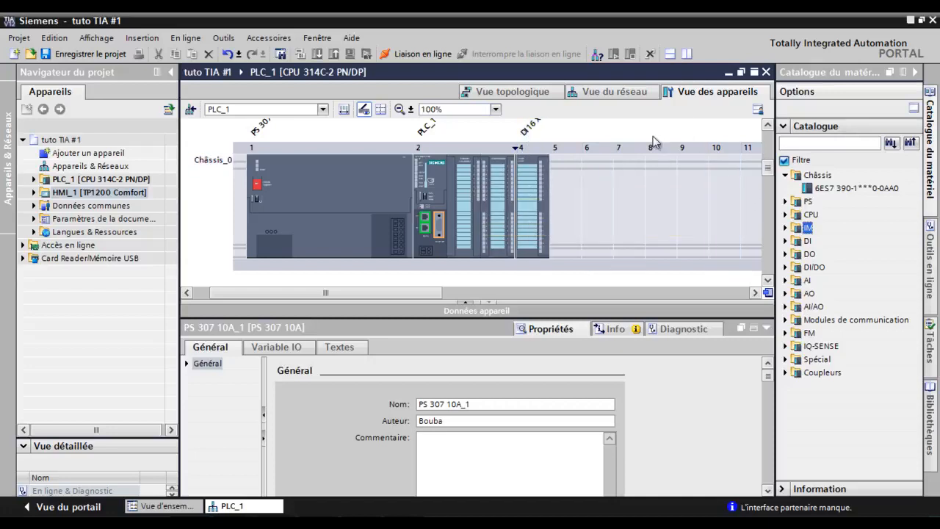
# Place an IM 360 IM S interface module, reference 6ES7 360-3AA01-0AA0, in slot 3 of the first rail, Châssis_0
pyautogui.click(785, 228)
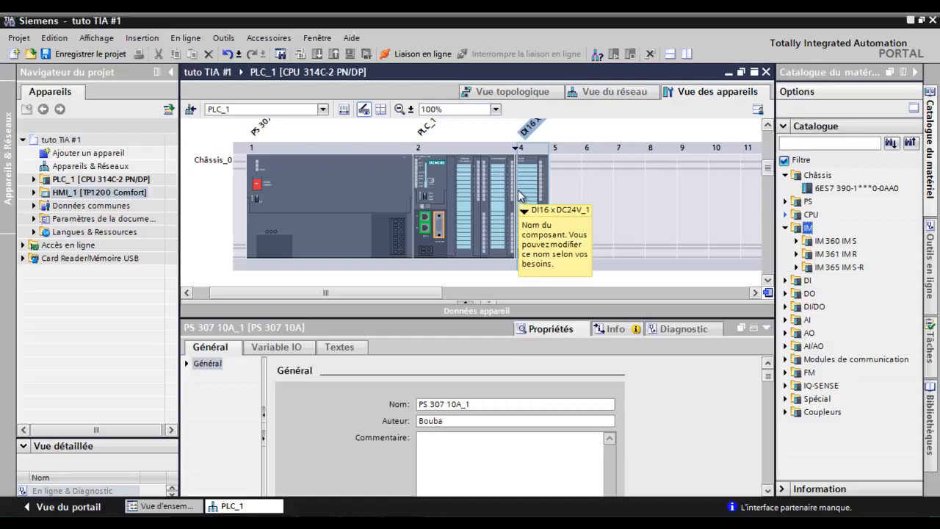
pyautogui.click(807, 229)
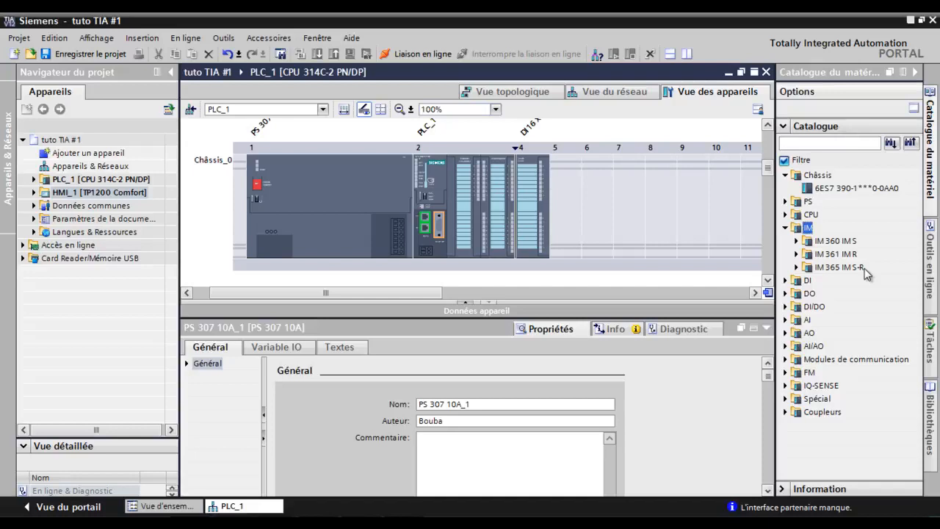
pyautogui.doubleClick(828, 242)
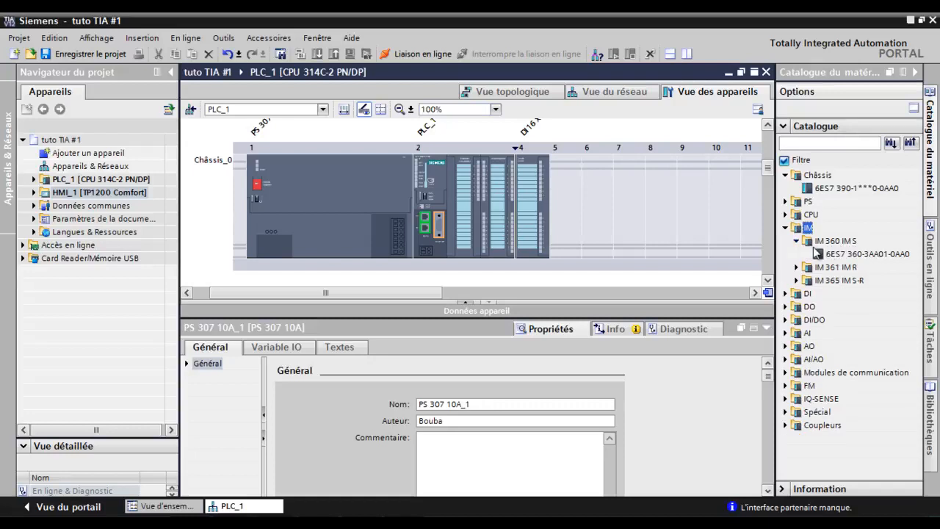
pyautogui.click(842, 254)
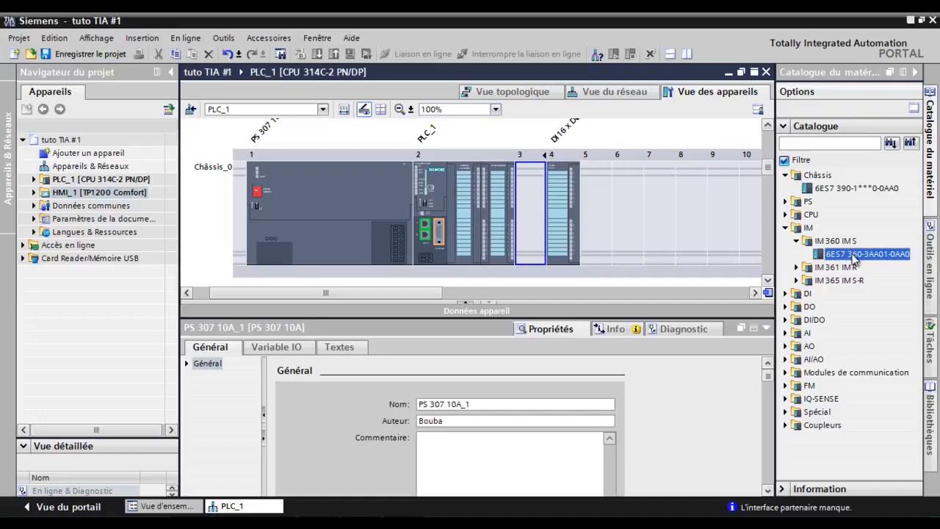
pyautogui.moveTo(854, 257); pyautogui.dragTo(536, 222)
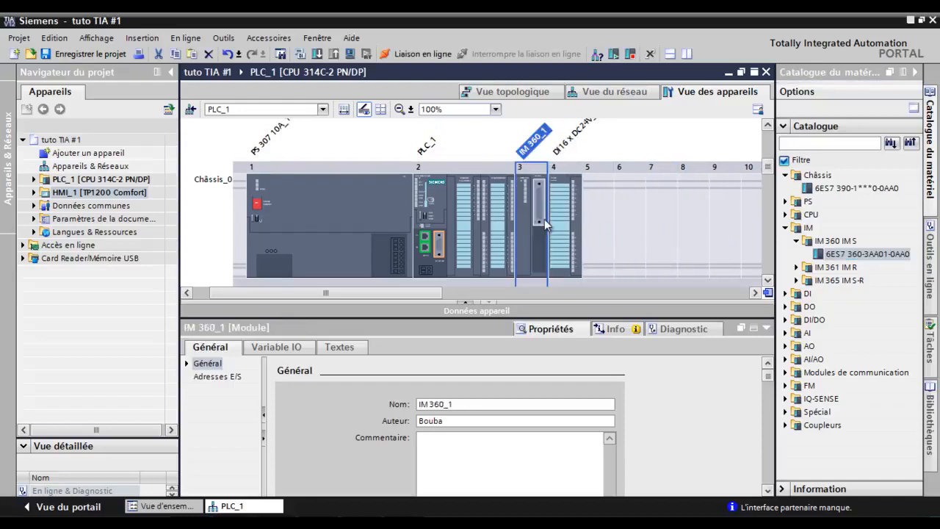
# Place an IM 361 IM R interface module, reference 6ES7 361-3CA01-0AA0, in slot 3 of the second rail, Châssis_1
pyautogui.moveTo(769, 167); pyautogui.dragTo(765, 142)
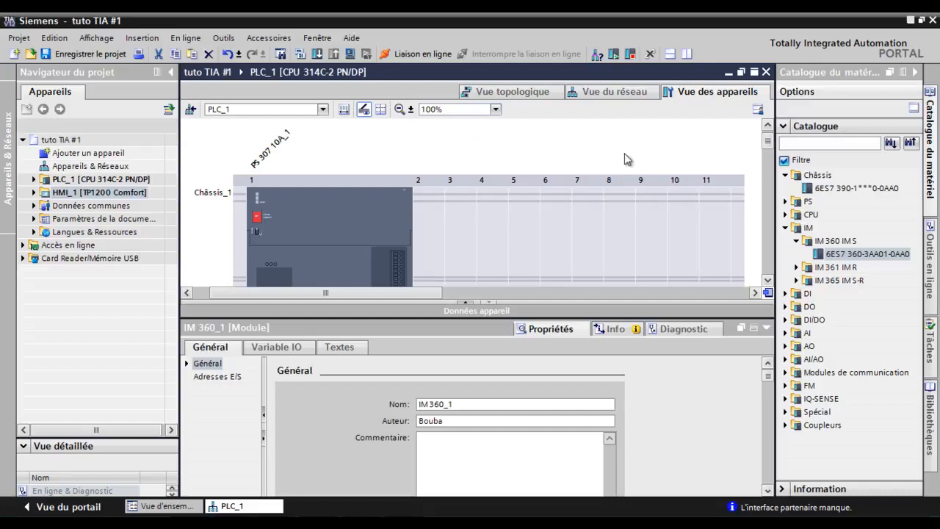
pyautogui.click(768, 280)
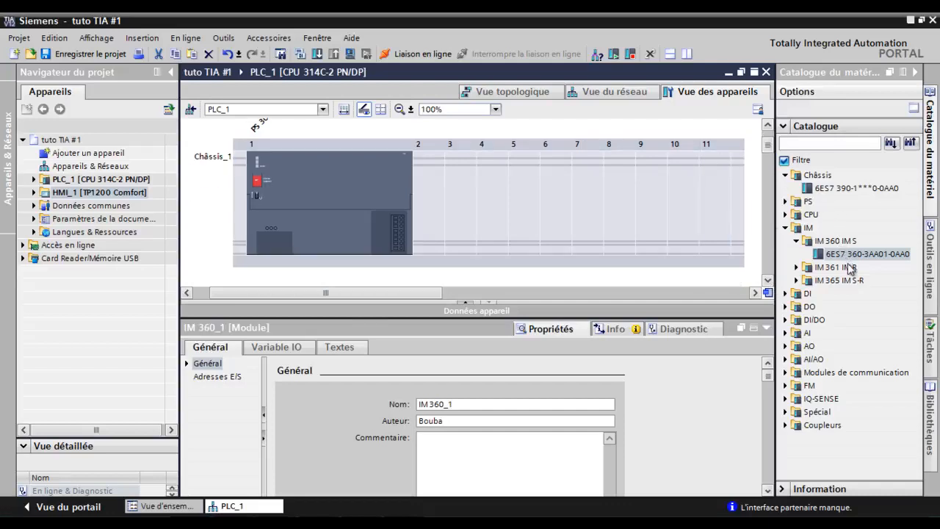
pyautogui.moveTo(848, 269); pyautogui.dragTo(577, 193)
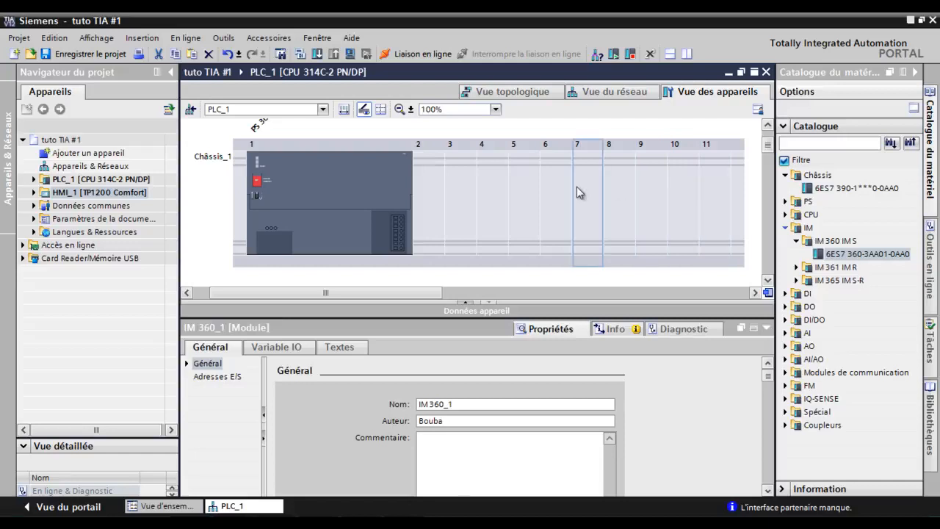
pyautogui.click(796, 266)
pyautogui.click(839, 285)
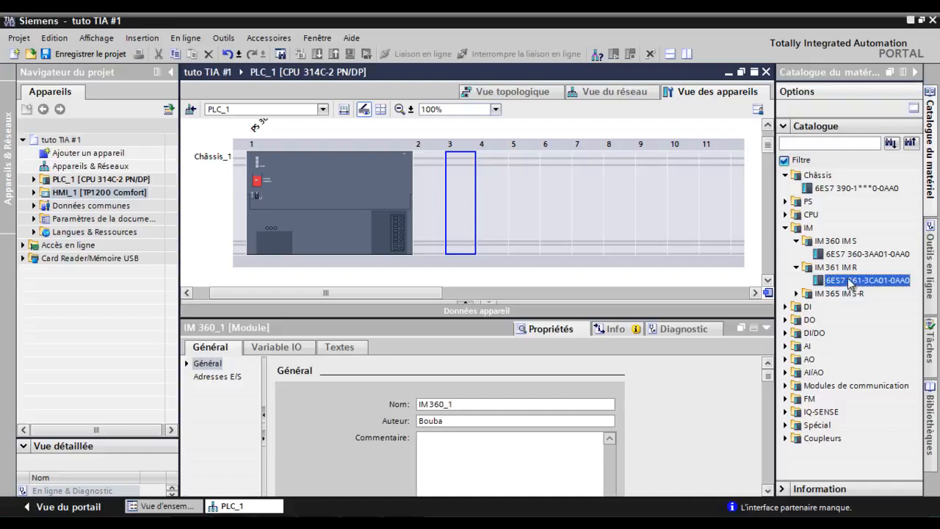
pyautogui.moveTo(850, 283); pyautogui.dragTo(461, 208)
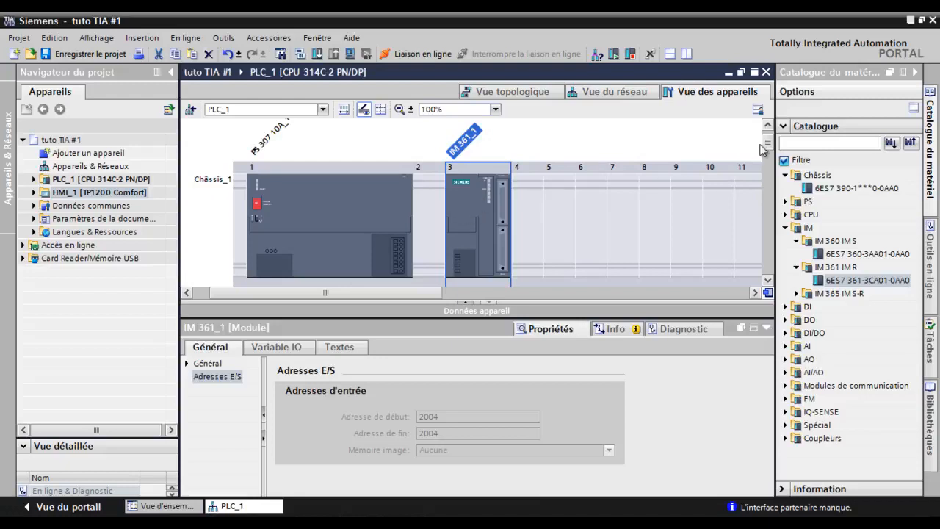
# Place a DO8 x DC24V / 0,5A digital output module in slot 4 of the second rail, Châssis_1
pyautogui.moveTo(768, 145); pyautogui.dragTo(765, 168)
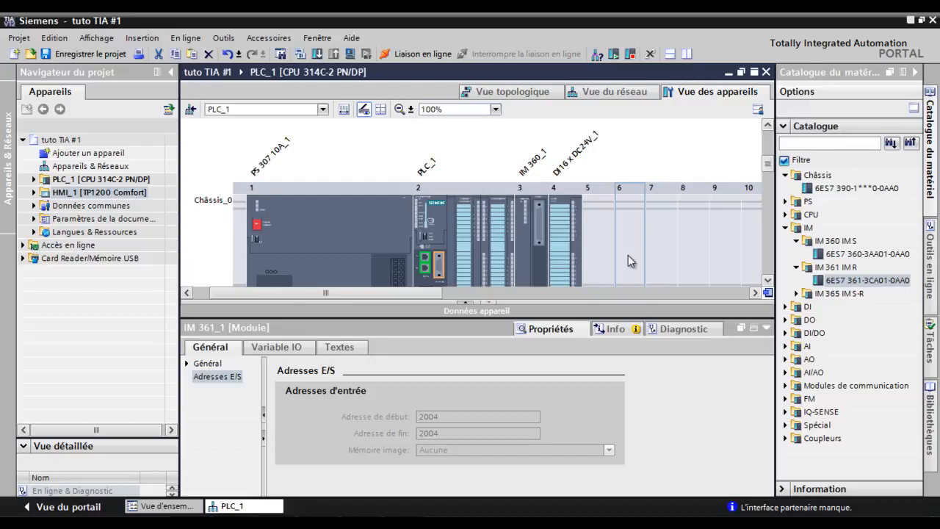
pyautogui.scroll(2, 657, 236)
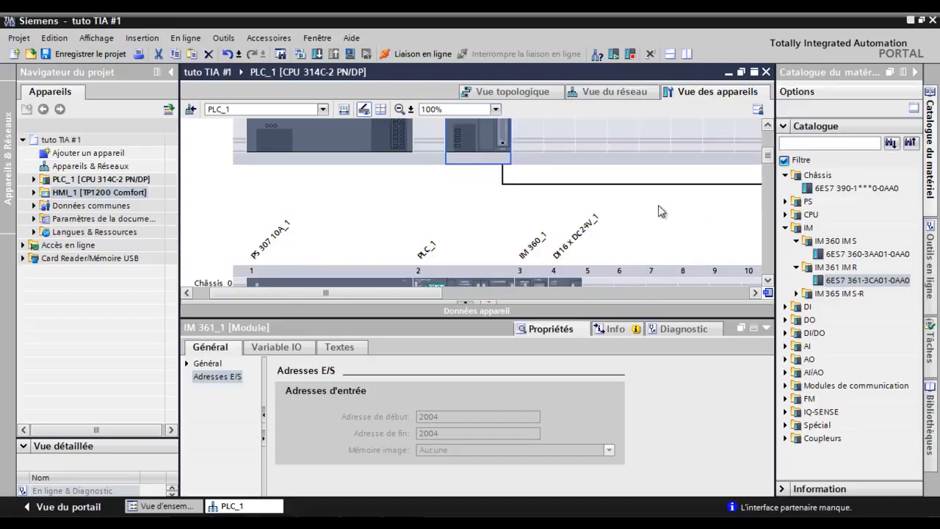
pyautogui.moveTo(768, 159); pyautogui.dragTo(769, 137)
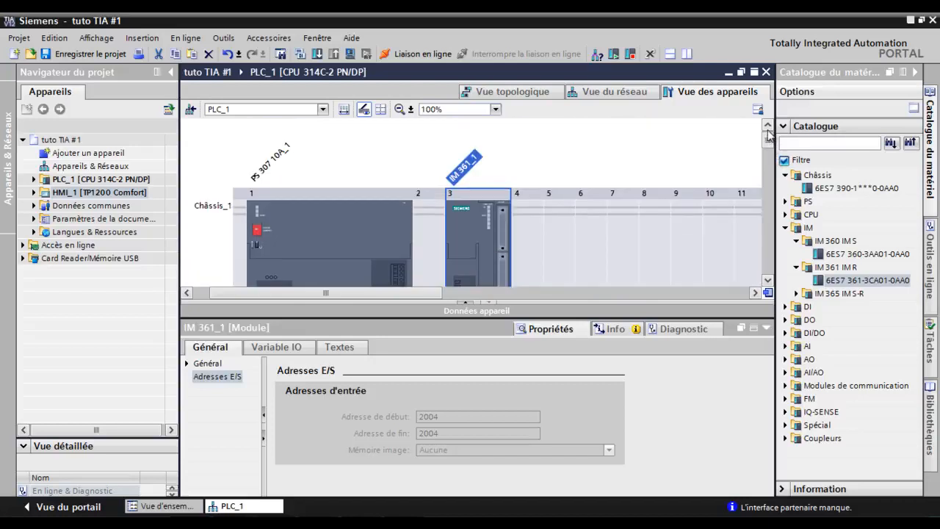
pyautogui.click(786, 228)
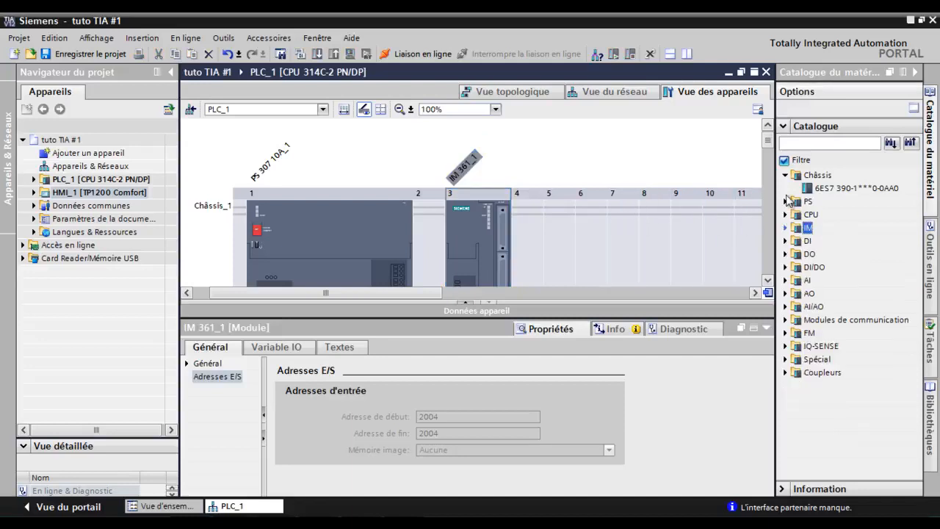
pyautogui.click(786, 175)
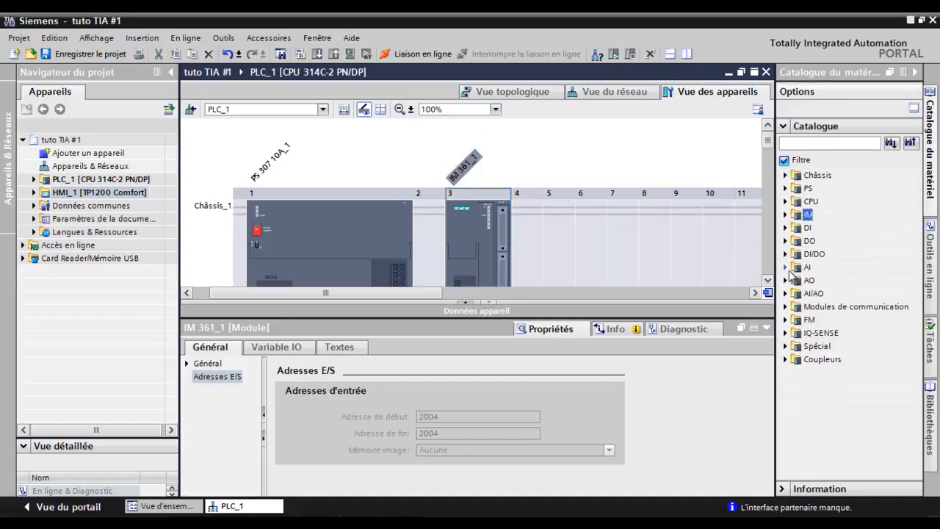
pyautogui.click(785, 241)
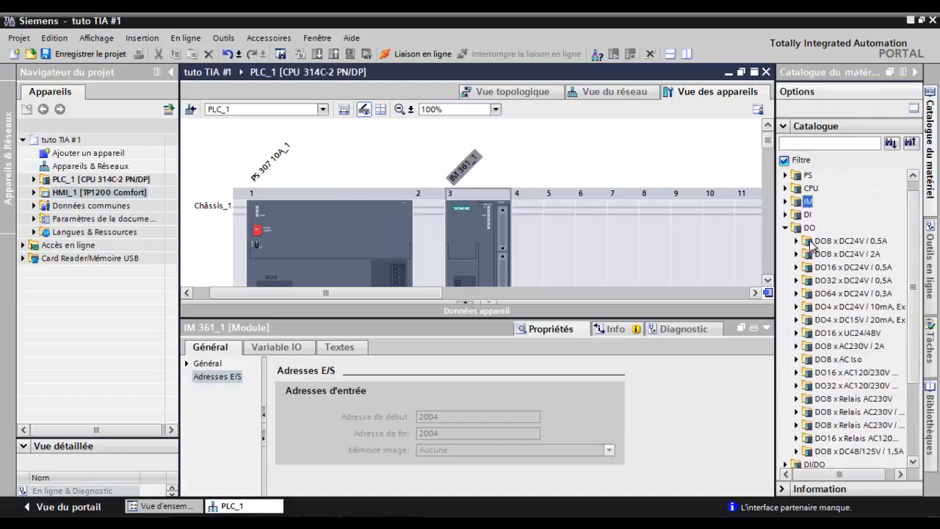
pyautogui.click(797, 254)
pyautogui.moveTo(834, 254); pyautogui.dragTo(535, 237)
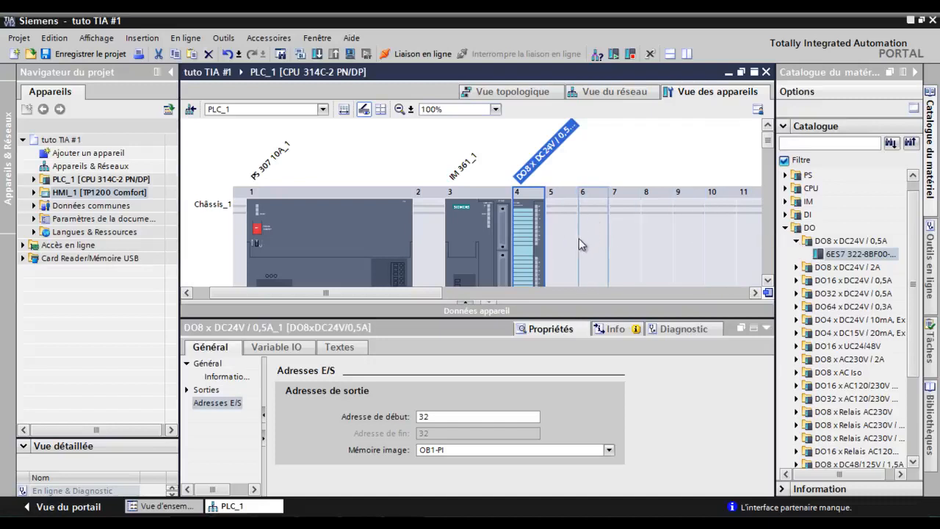
# Examine the DO8 module's output address settings and the address labels of its individual channels in an enlarged view
pyautogui.doubleClick(535, 253)
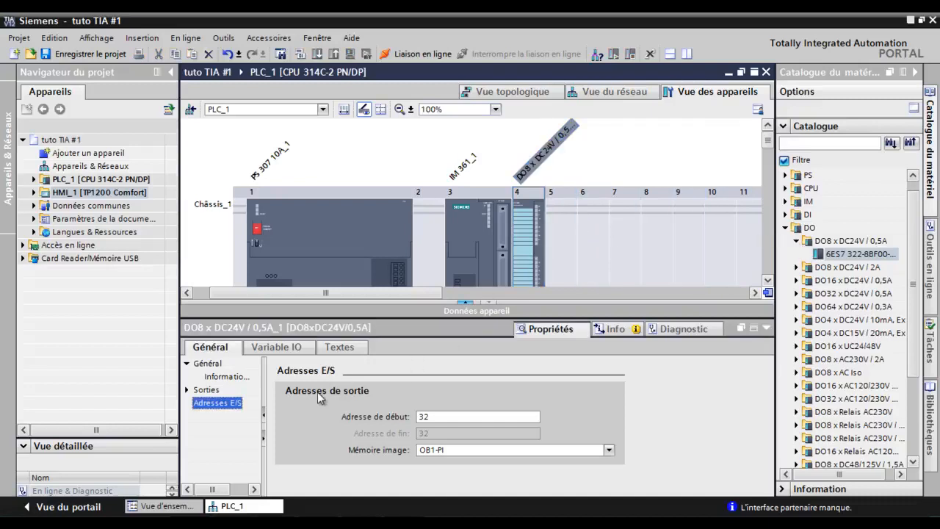
pyautogui.click(427, 417)
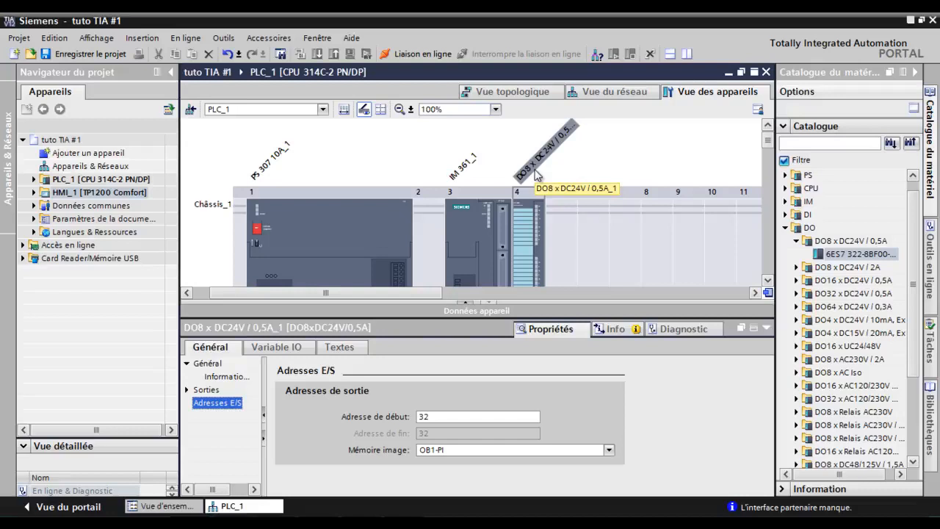
pyautogui.click(412, 109)
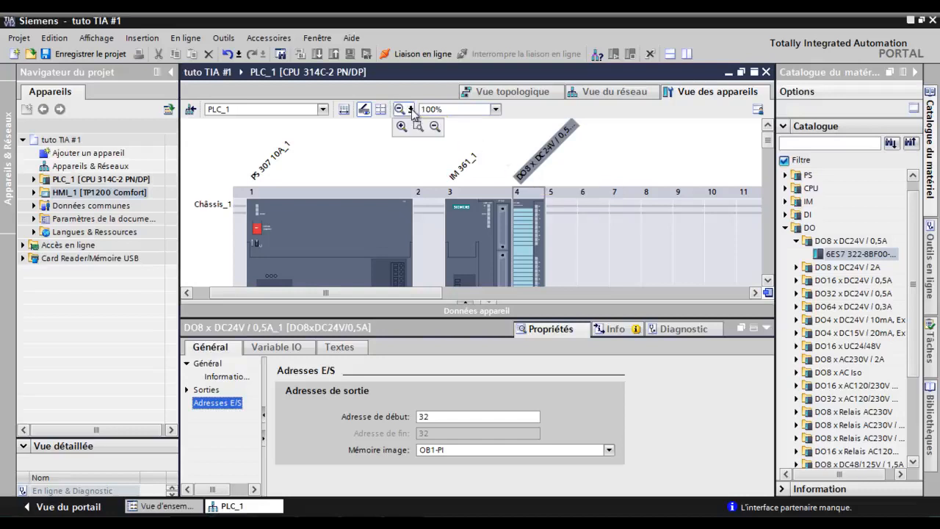
pyautogui.click(401, 125)
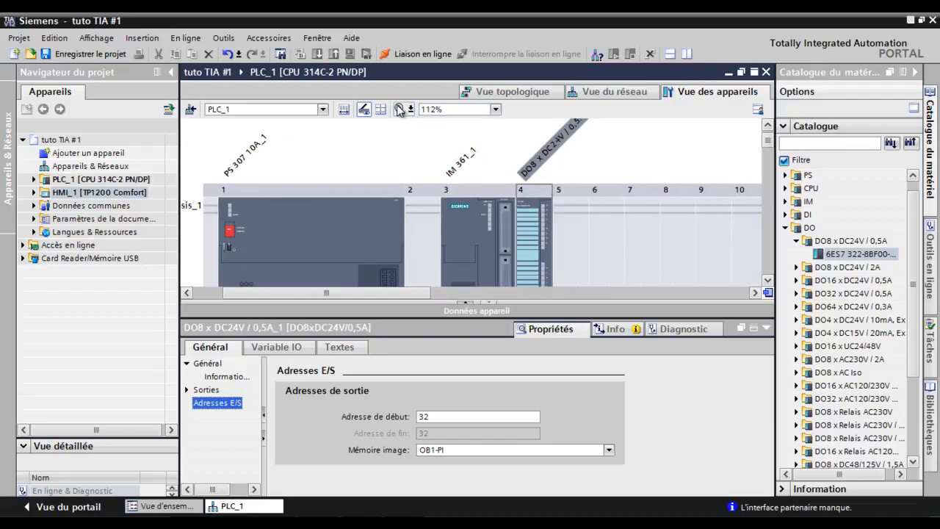
pyautogui.click(399, 109)
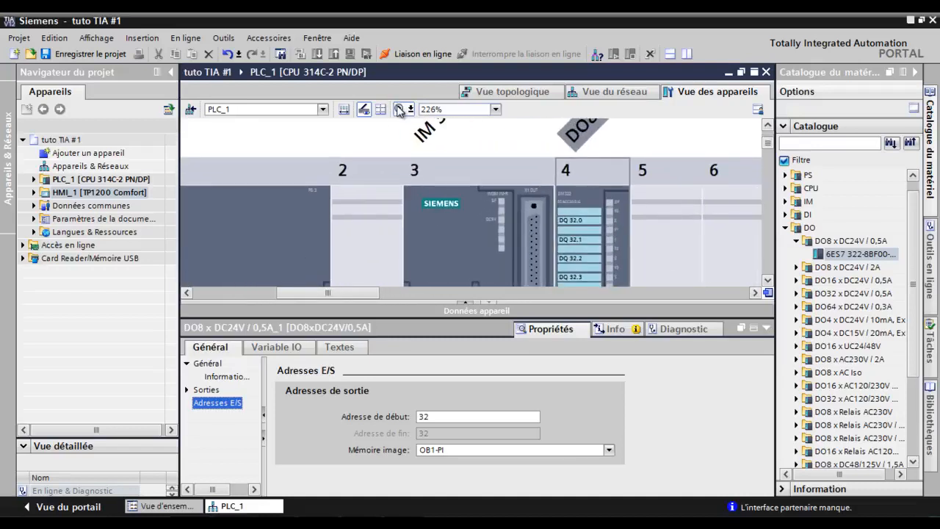
pyautogui.click(399, 109)
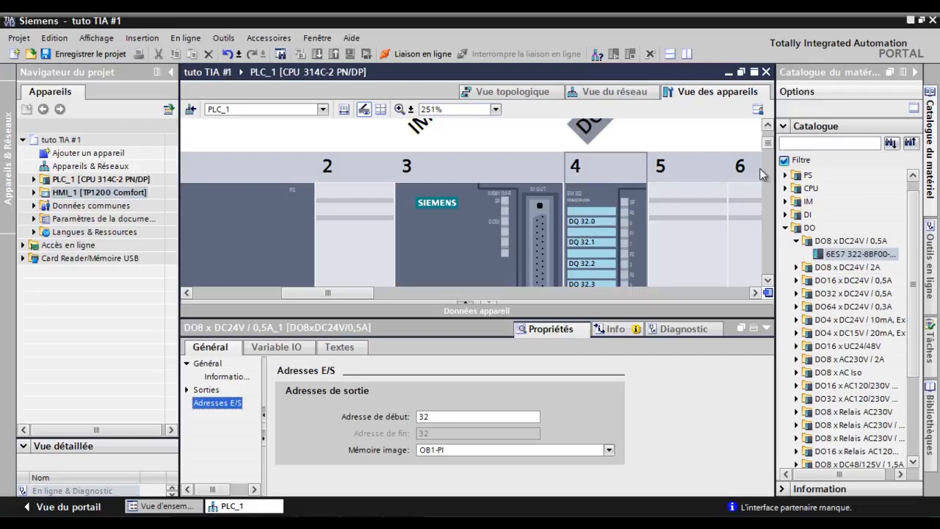
pyautogui.moveTo(768, 143); pyautogui.dragTo(773, 154)
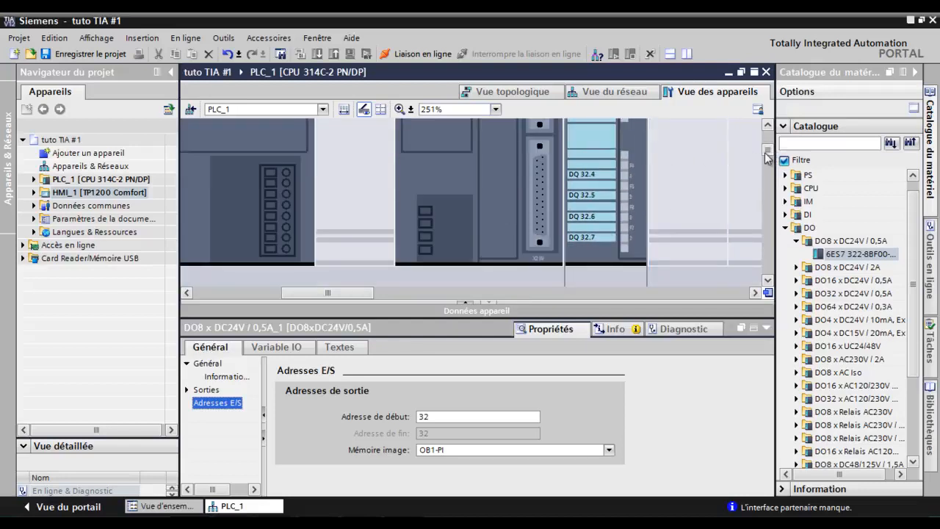
pyautogui.moveTo(768, 155); pyautogui.dragTo(768, 150)
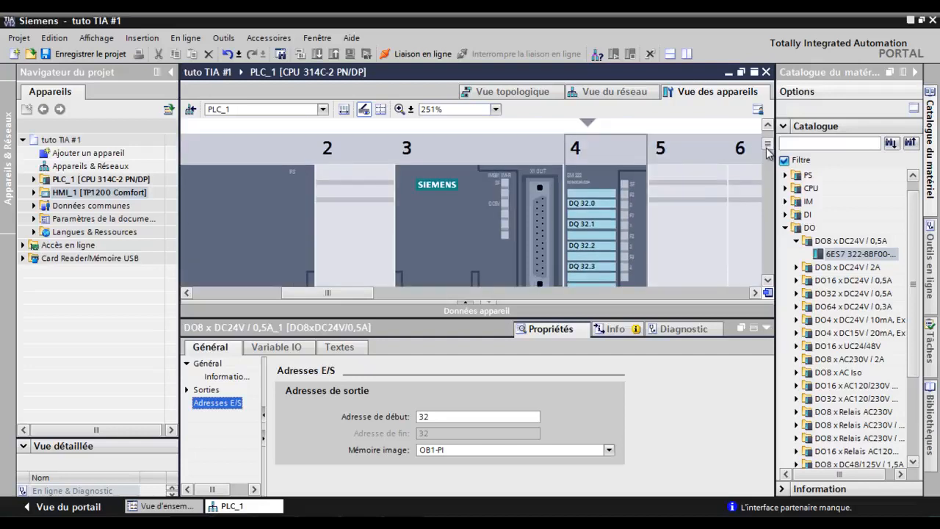